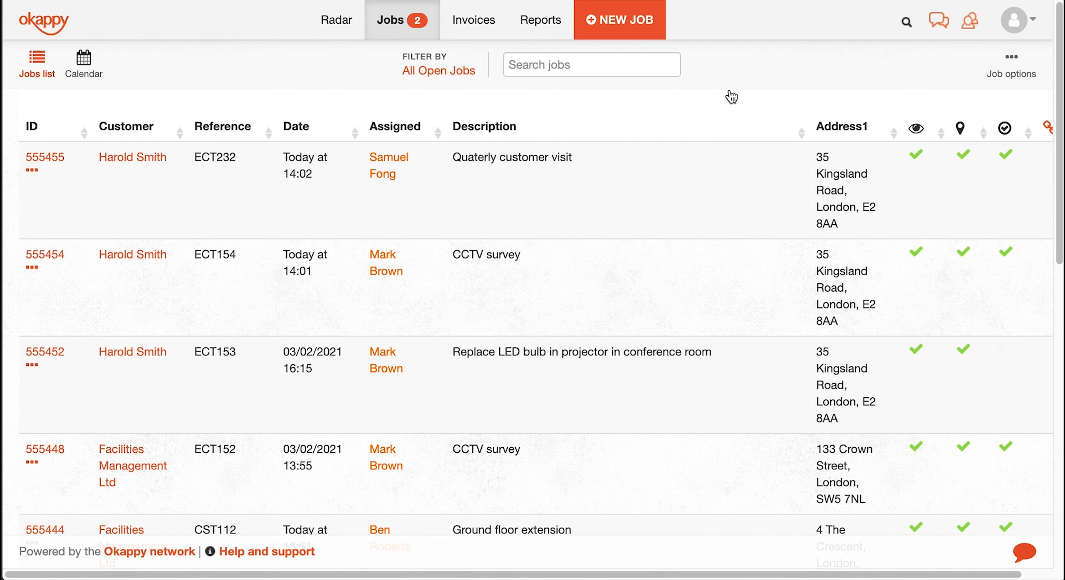
# - From Job sheet templates, create a new template from scratch named 'Service sheet'
pyautogui.click(1014, 67)
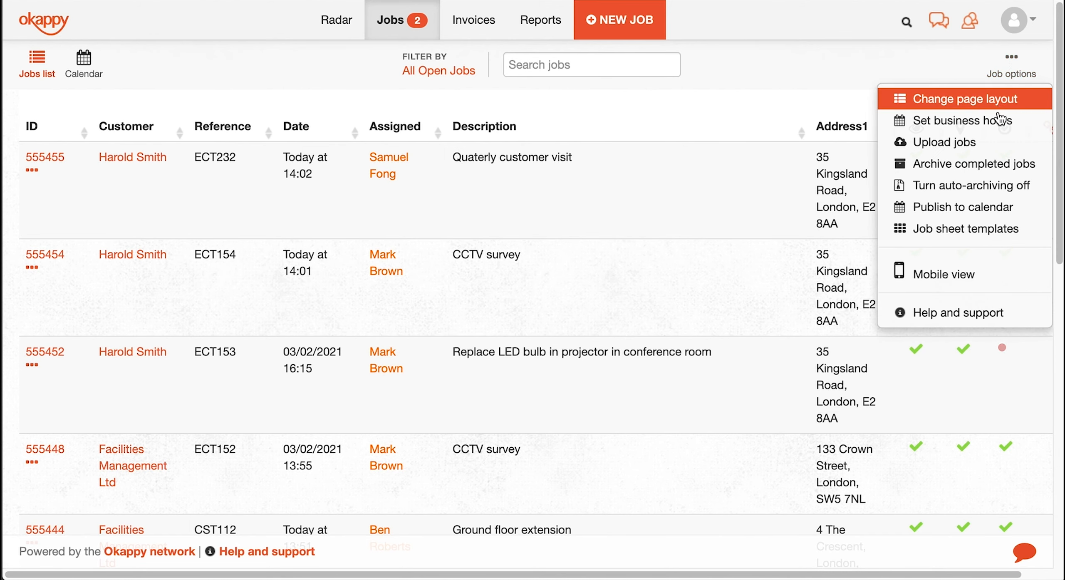
pyautogui.click(998, 230)
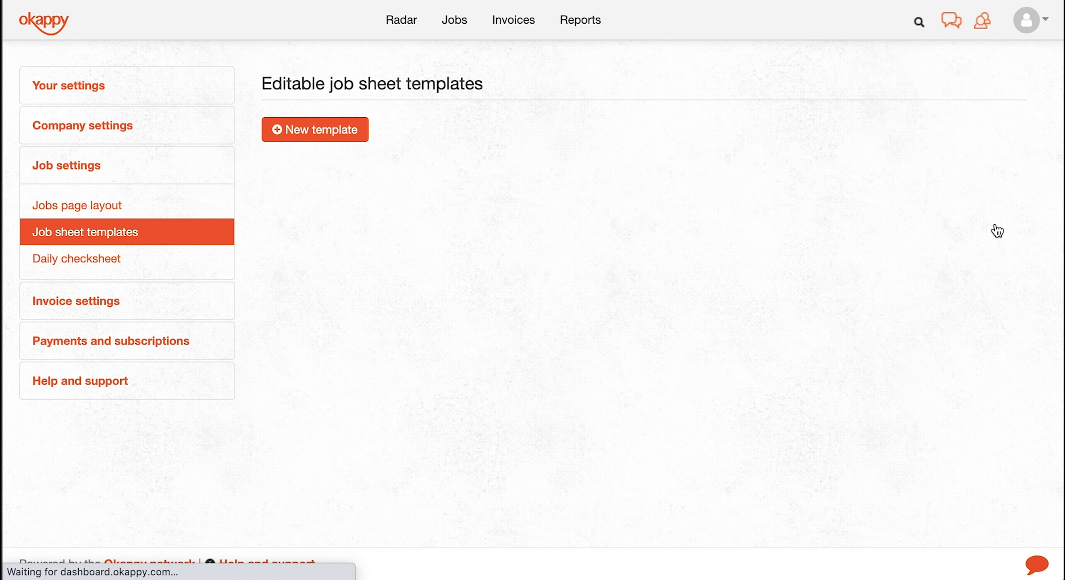
pyautogui.click(360, 135)
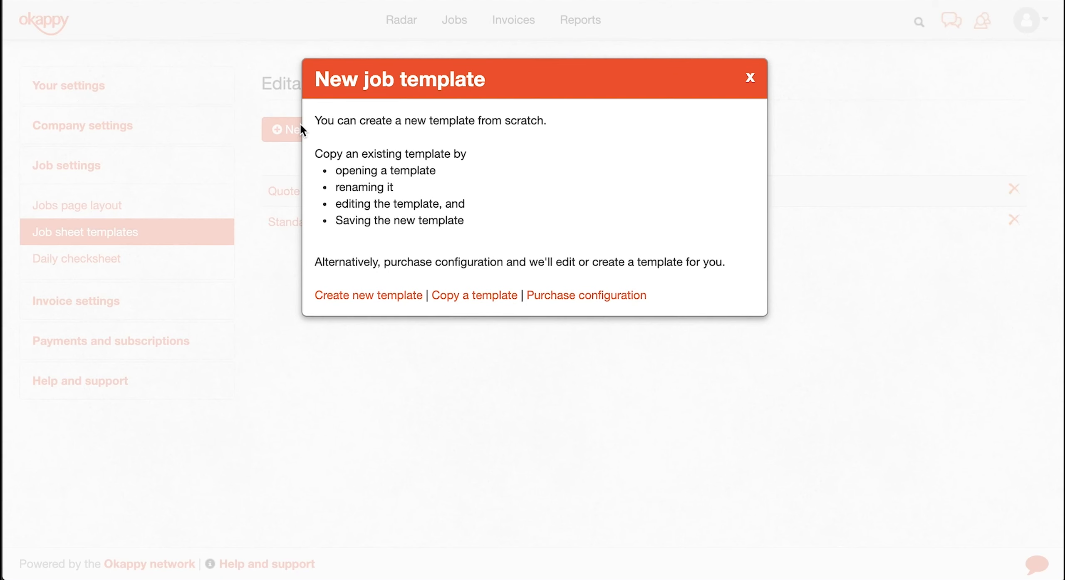
pyautogui.click(368, 296)
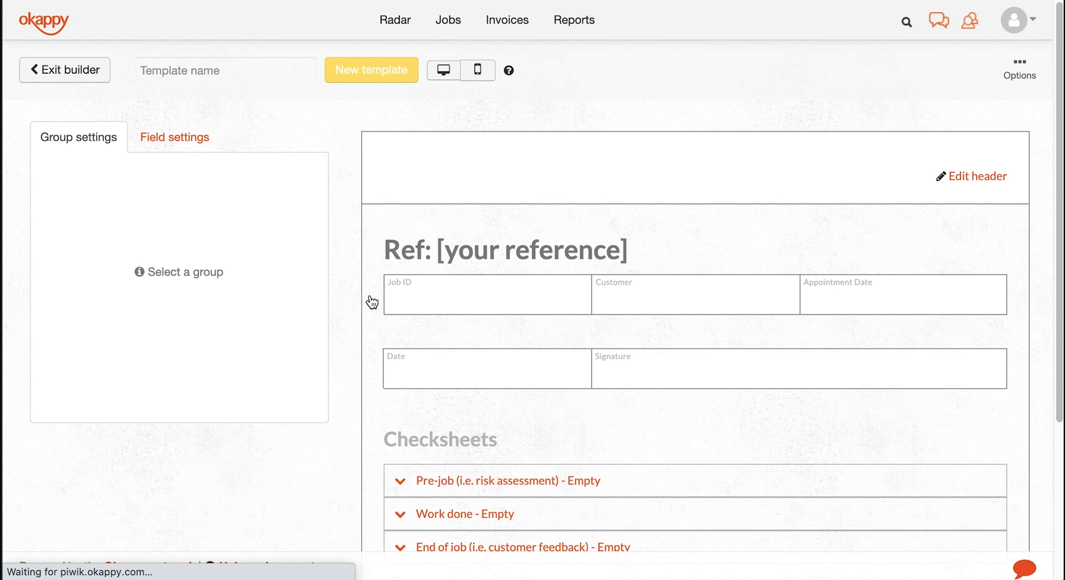
pyautogui.click(236, 70)
pyautogui.write('Service sheet')
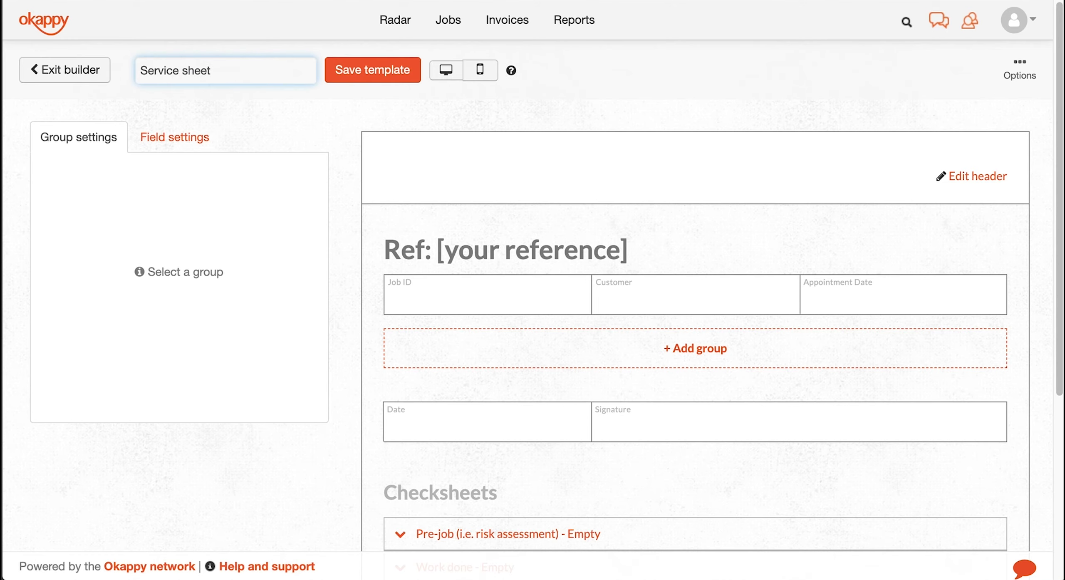
# - Add a right-aligned Small text header field reading 'Accelerator'
pyautogui.click(999, 181)
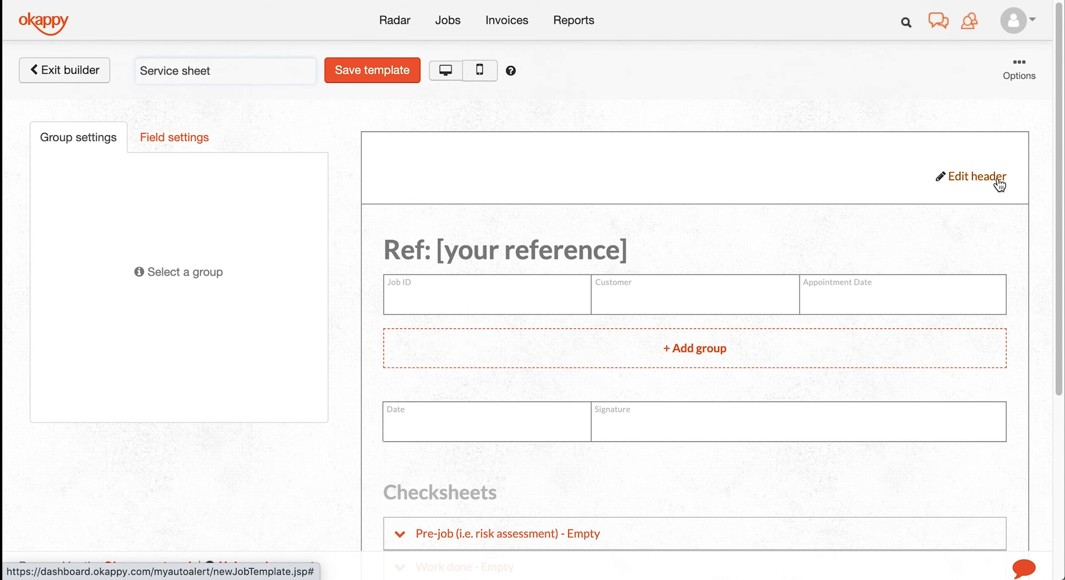
pyautogui.click(799, 174)
pyautogui.click(799, 173)
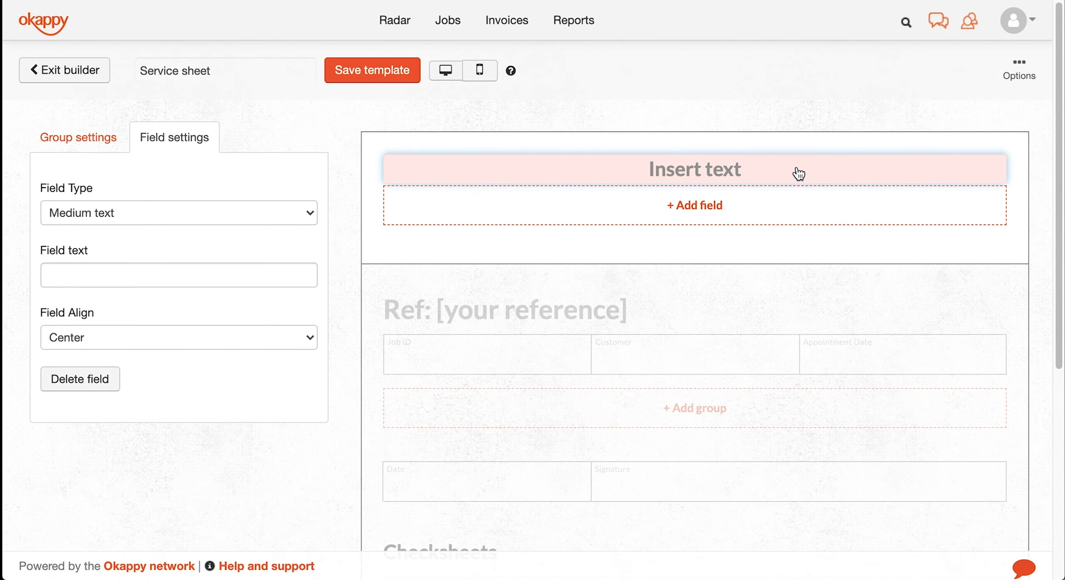
pyautogui.write('Accelerator')
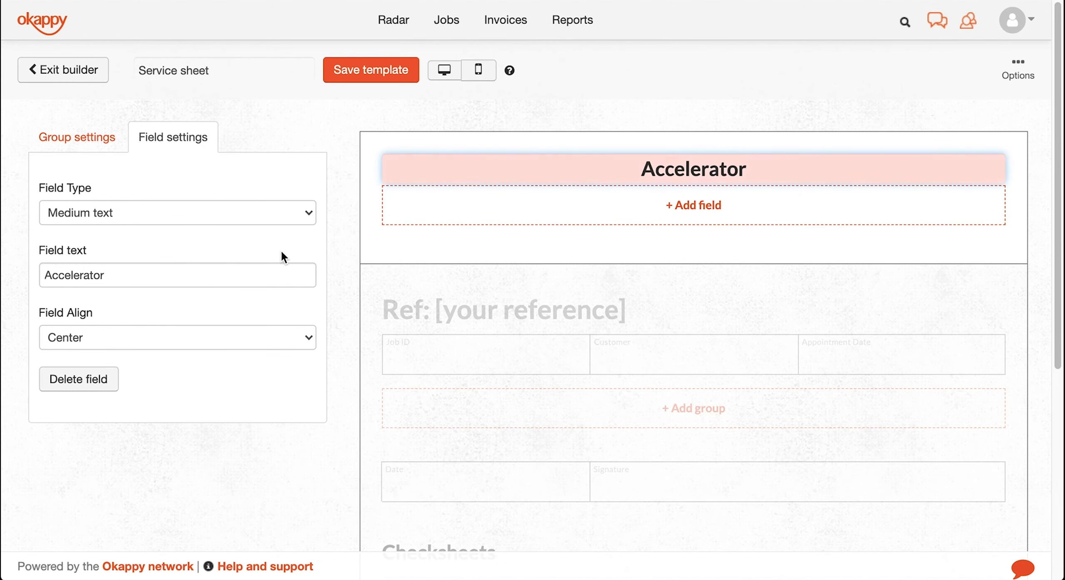
pyautogui.click(286, 221)
pyautogui.click(287, 234)
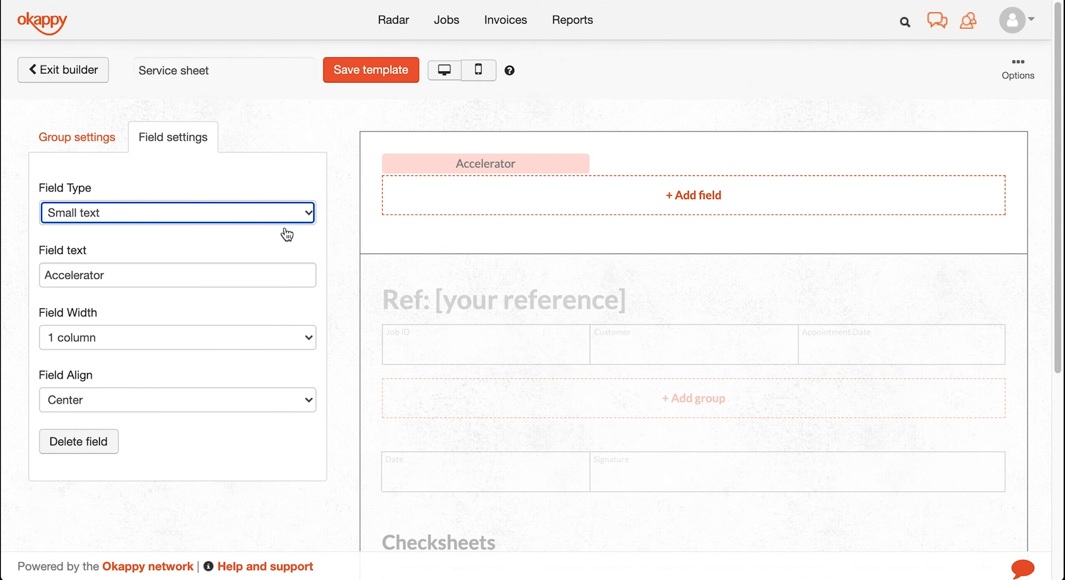
pyautogui.click(302, 402)
pyautogui.click(306, 433)
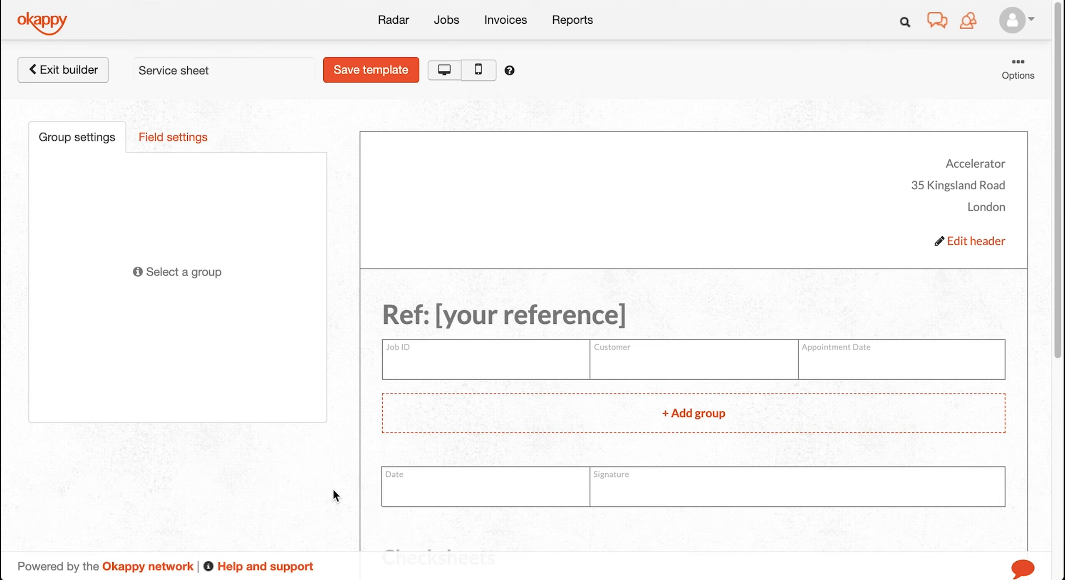
# - Add a 'Contact details' group with a mandatory, editable Name-type field called 'Contact name'
pyautogui.click(694, 413)
pyautogui.write('Contact details')
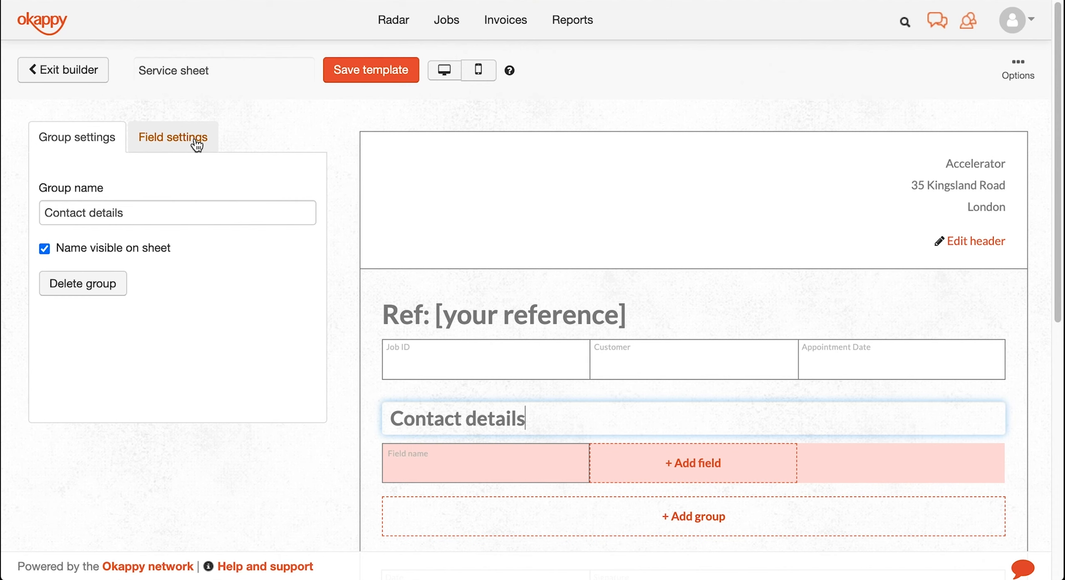
pyautogui.click(195, 139)
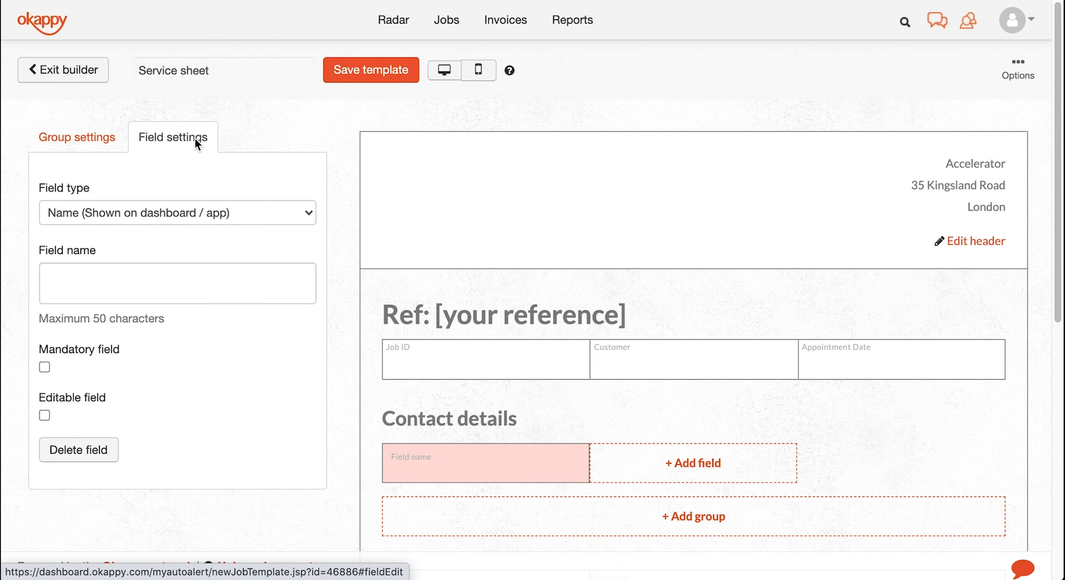
pyautogui.click(194, 212)
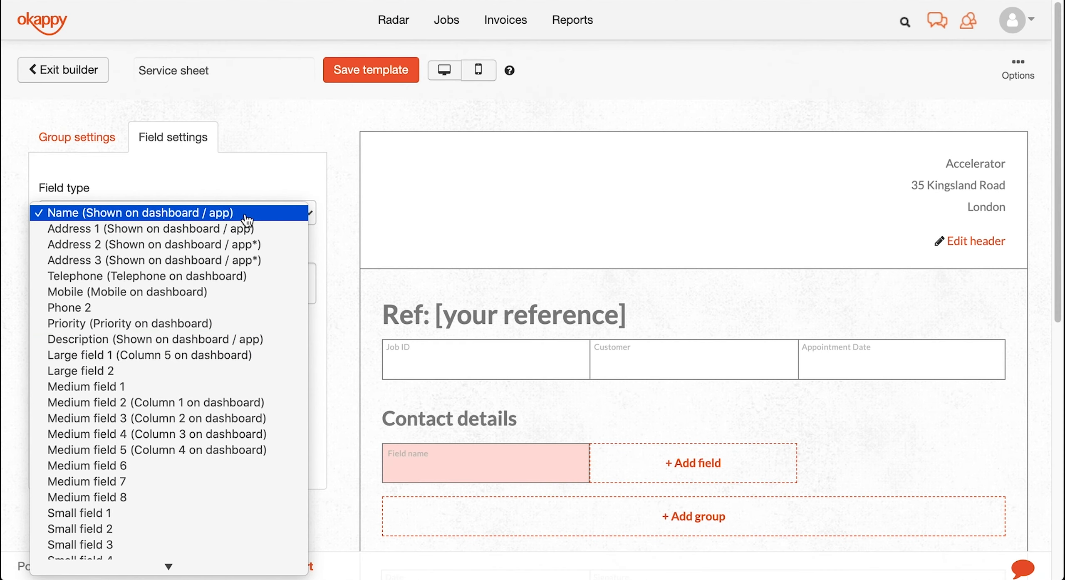
pyautogui.click(247, 216)
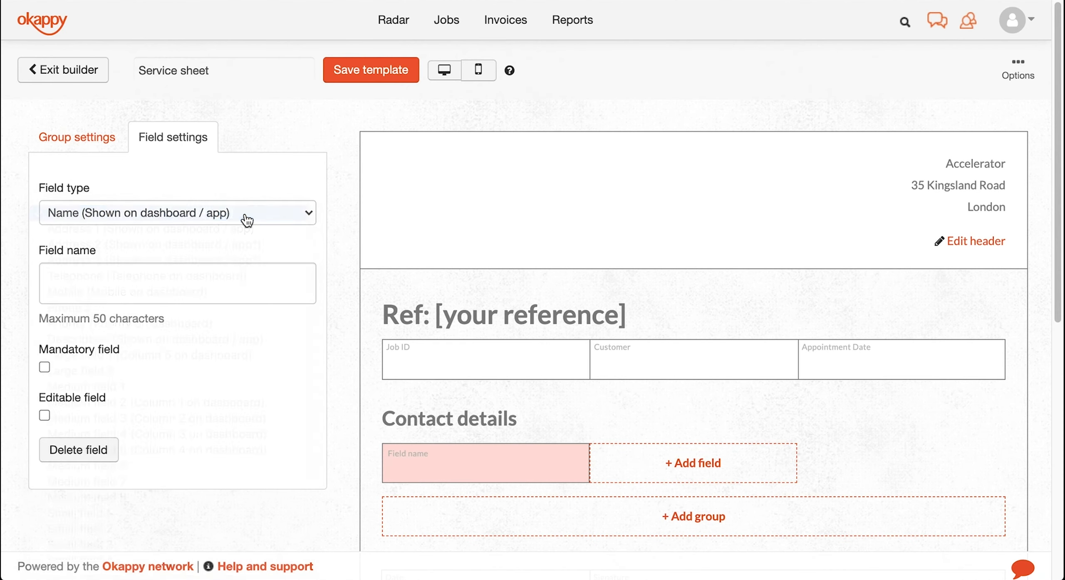
pyautogui.click(173, 278)
pyautogui.write('Contact name')
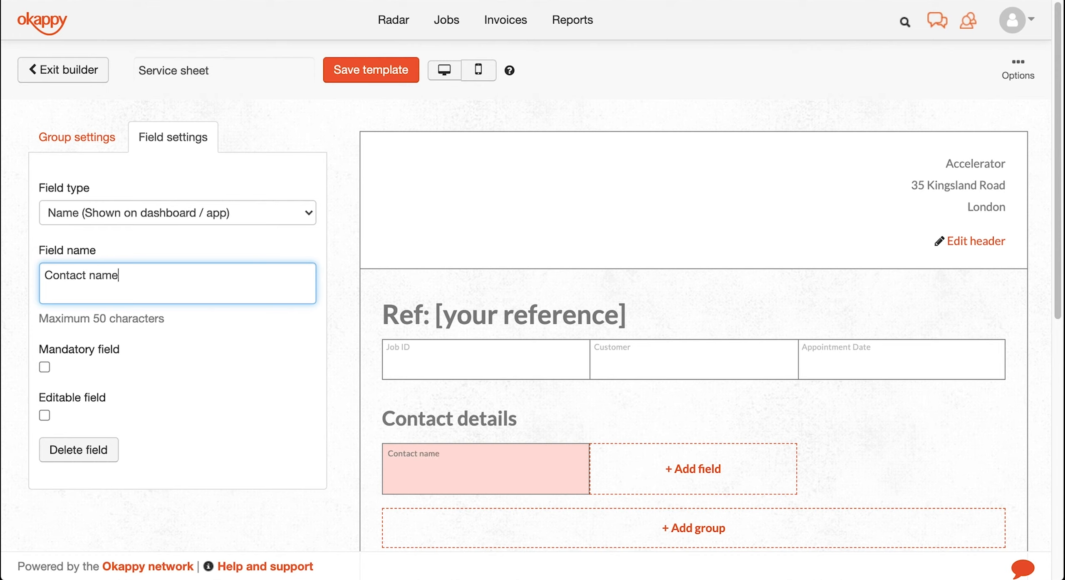
pyautogui.click(45, 367)
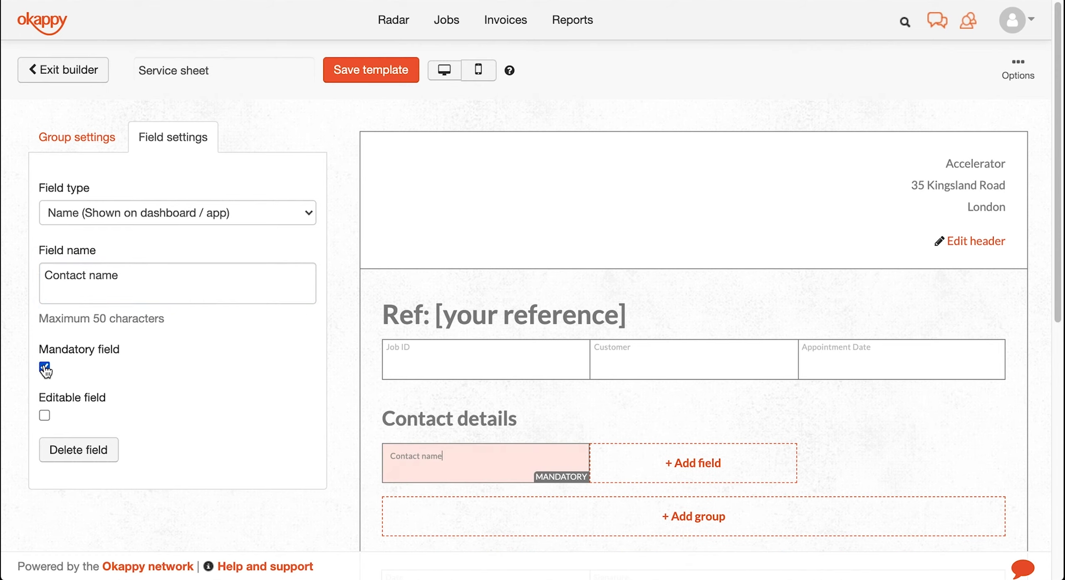
pyautogui.click(44, 415)
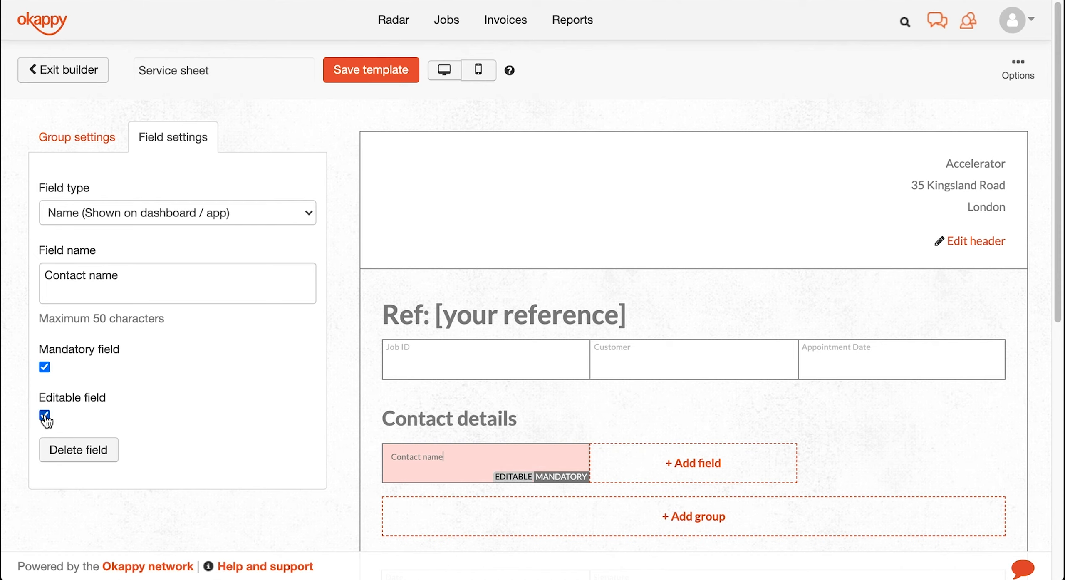
# - Add a mandatory Address 1 field and an Address 2 field to the group
pyautogui.click(739, 471)
pyautogui.scroll(-3, 739, 471)
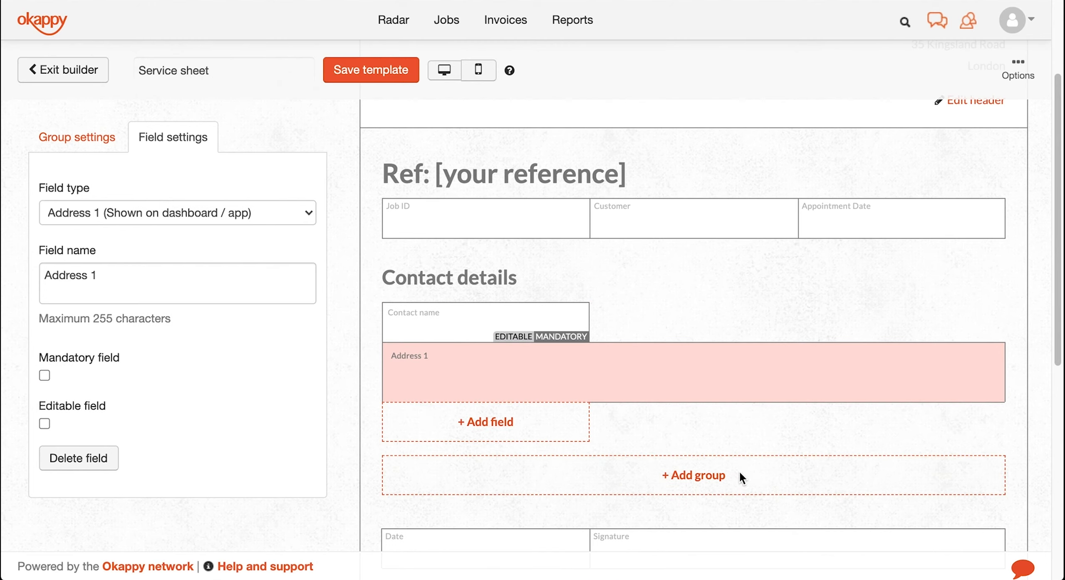
pyautogui.click(49, 374)
pyautogui.click(544, 429)
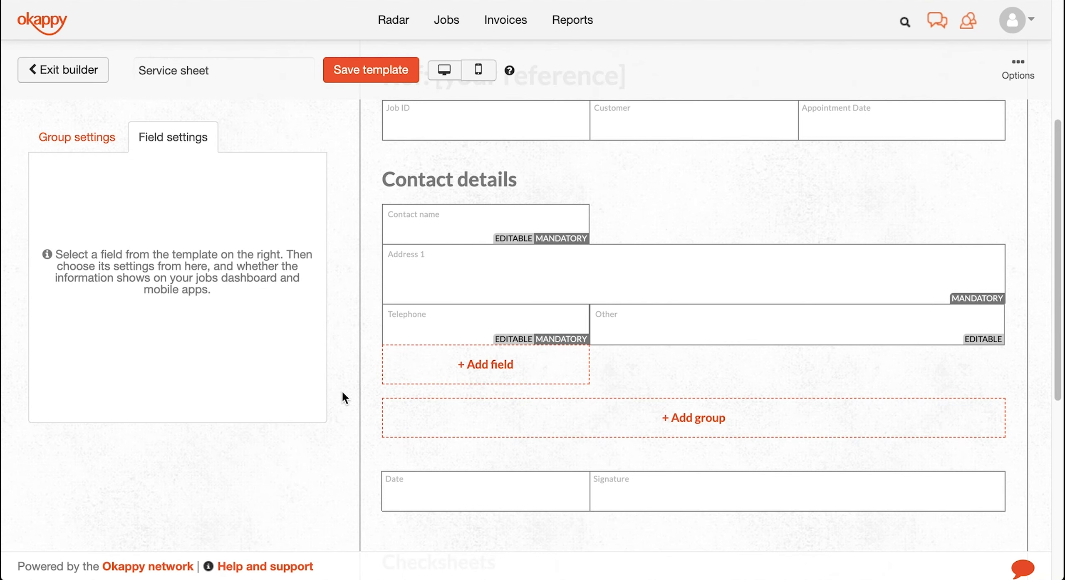
# - Expand and collapse the Pre-job, Work done and End of job checksheets, leaving Pre-job expanded
pyautogui.scroll(-9, 342, 397)
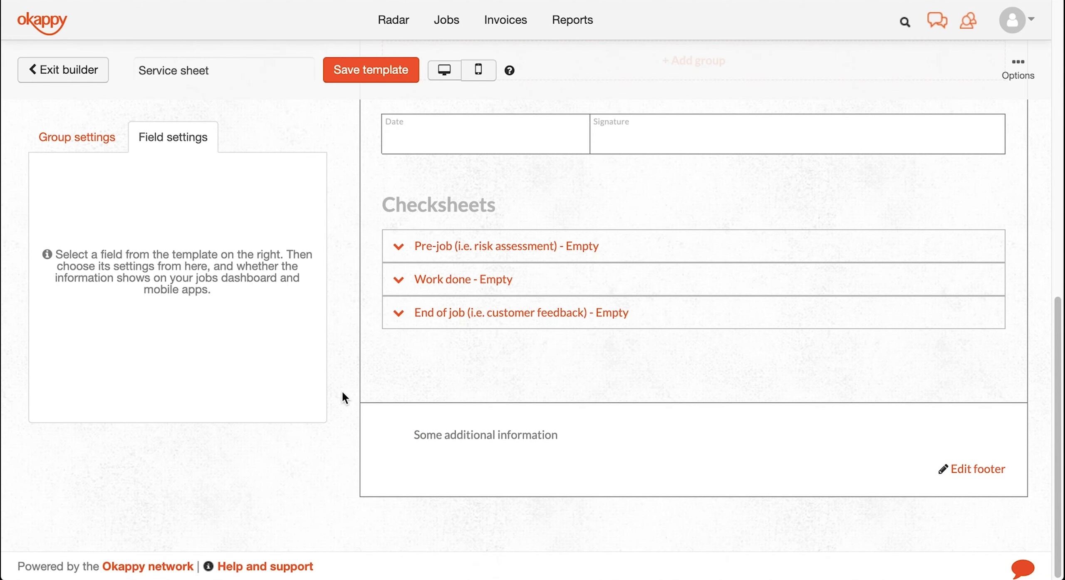
pyautogui.click(437, 247)
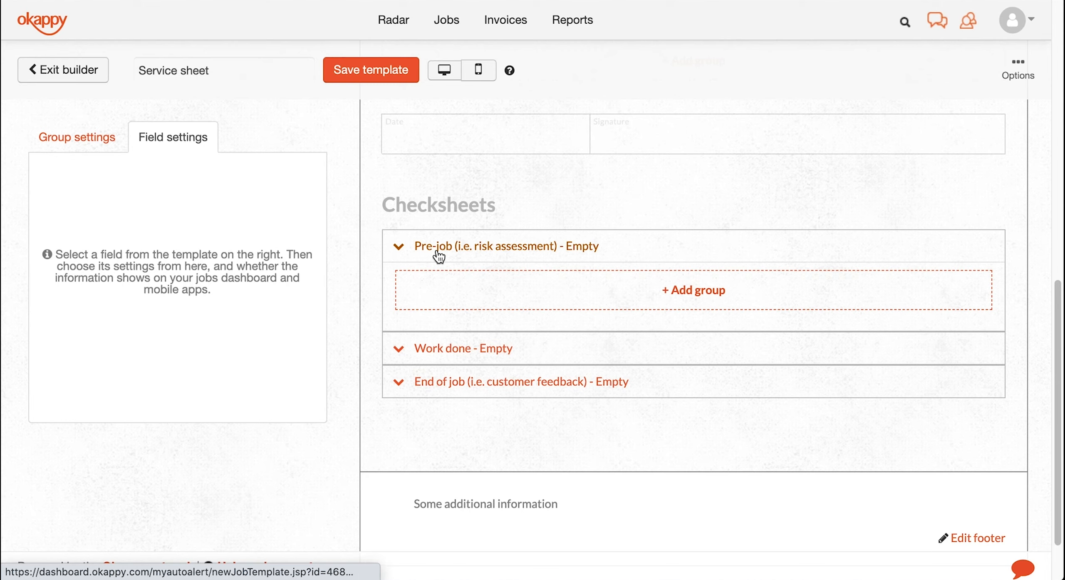
pyautogui.click(438, 254)
pyautogui.click(442, 280)
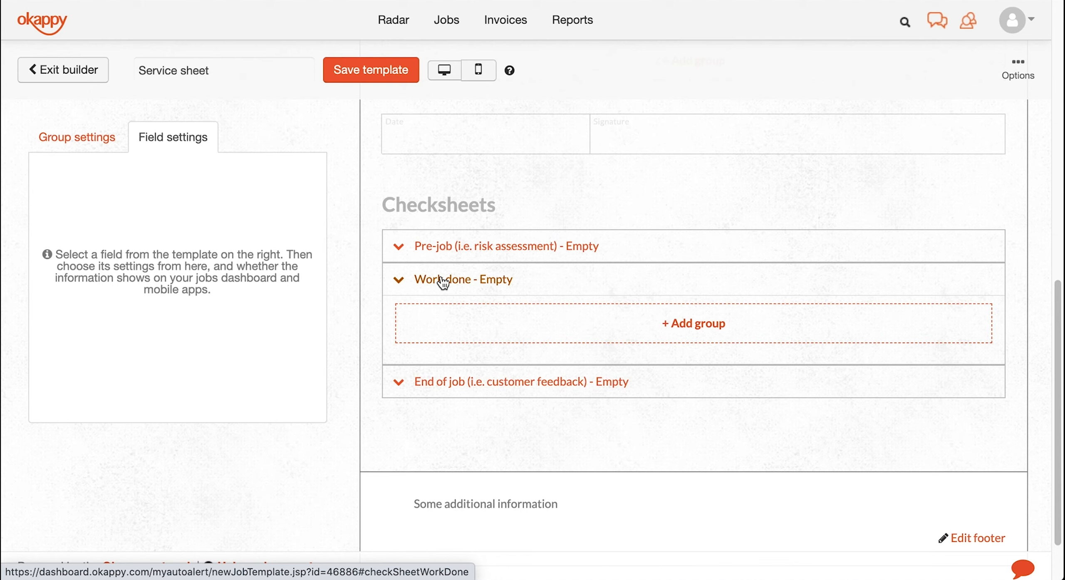
pyautogui.click(443, 283)
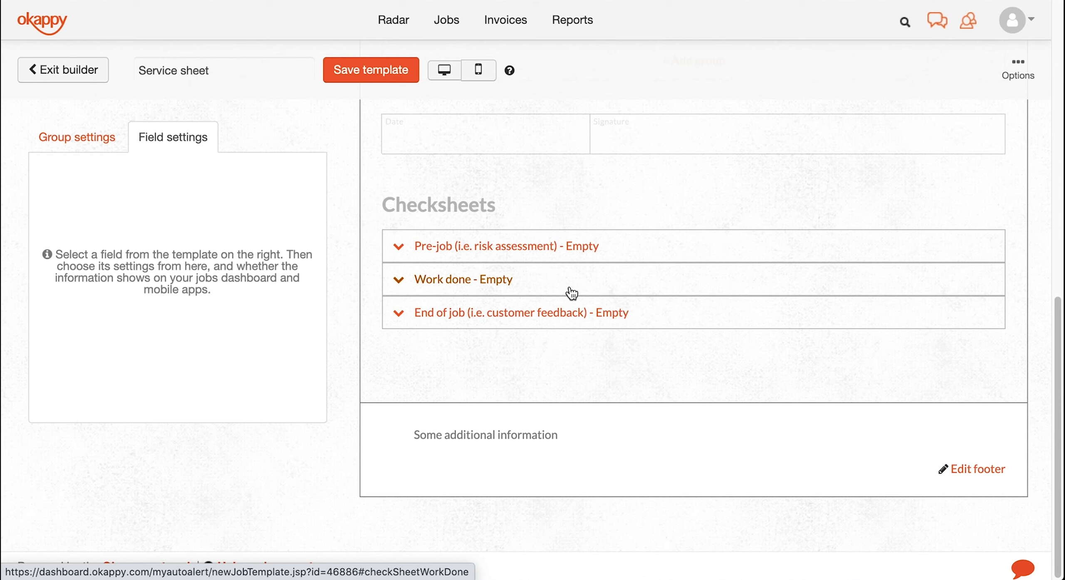
pyautogui.click(707, 328)
pyautogui.click(708, 328)
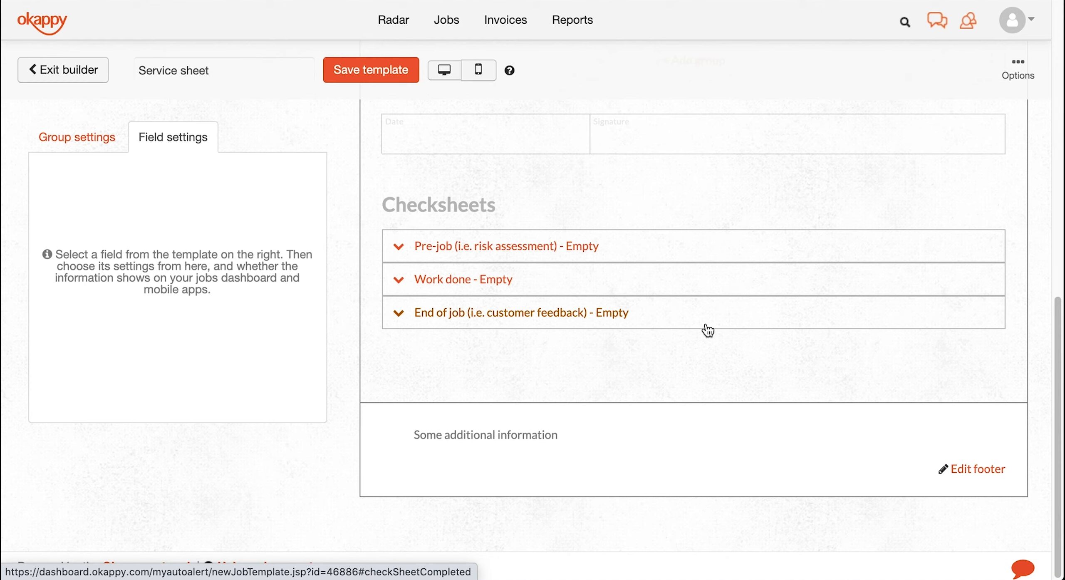
pyautogui.click(542, 247)
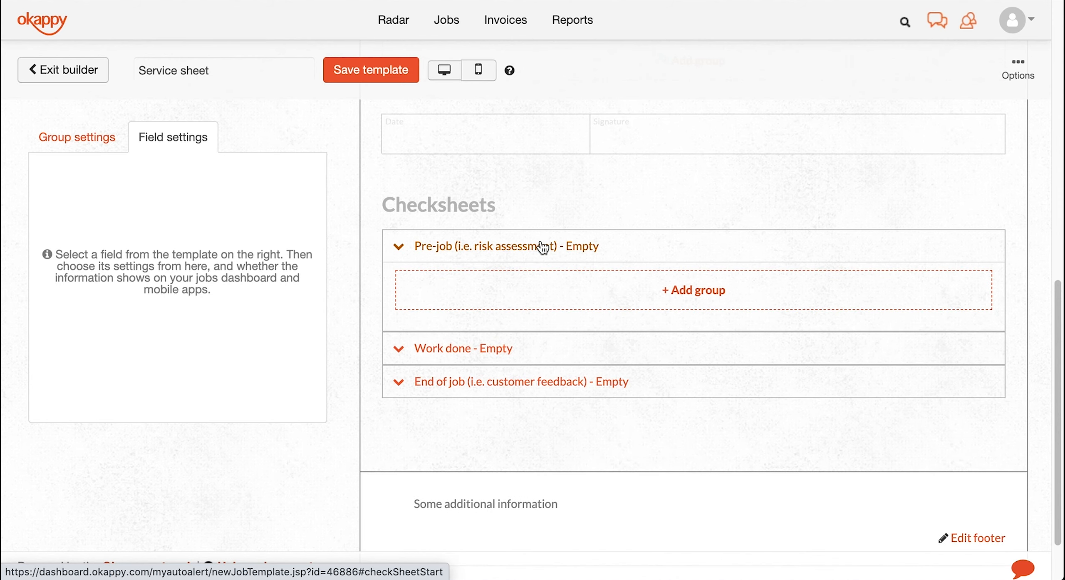
# - Add a 'Pre checks' group to the Pre-job checksheet with its title shown
pyautogui.click(585, 290)
pyautogui.write('Pre checks')
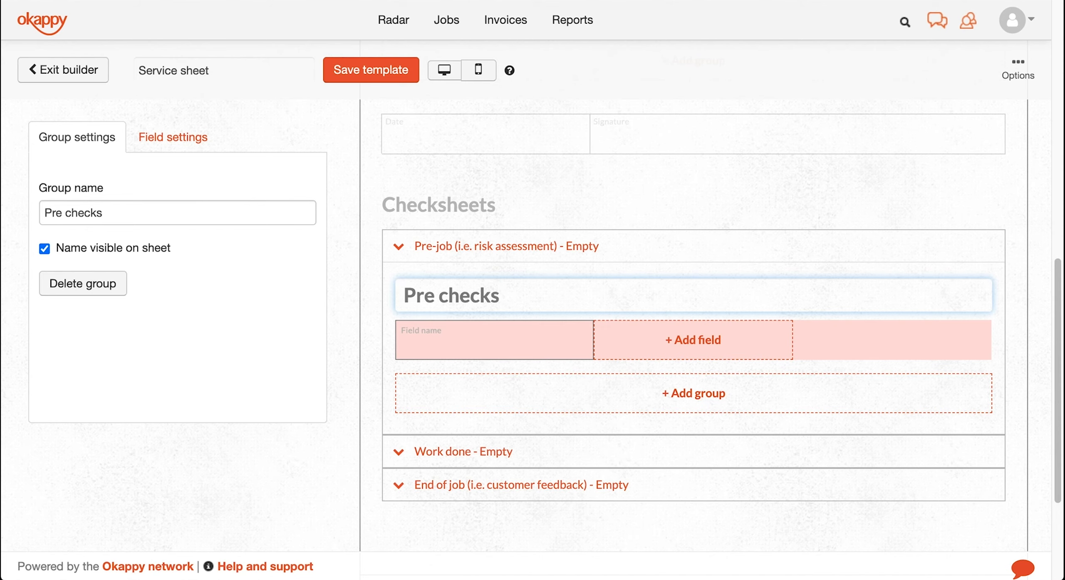
pyautogui.click(44, 249)
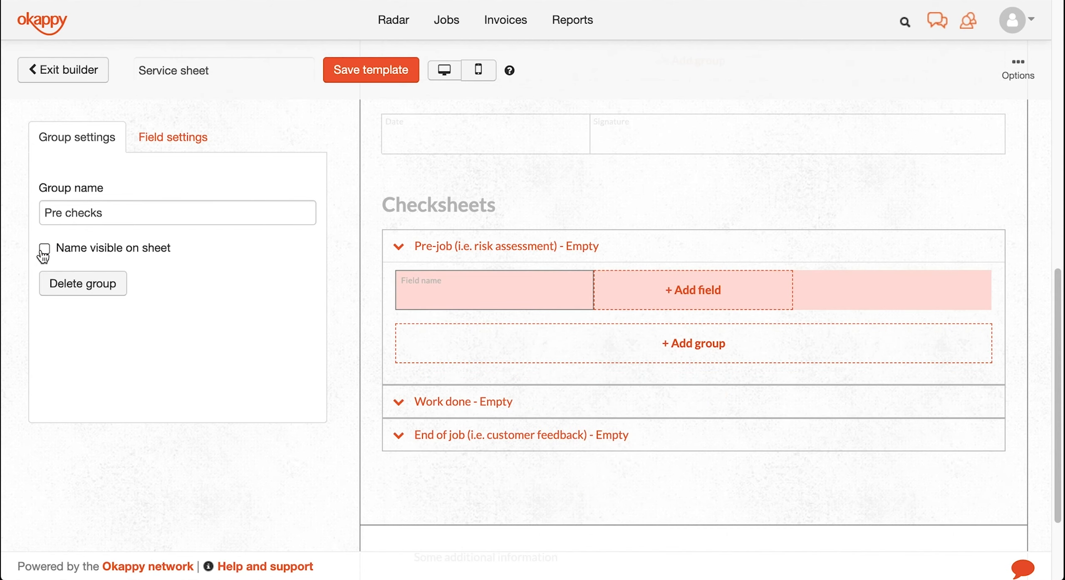
pyautogui.click(44, 249)
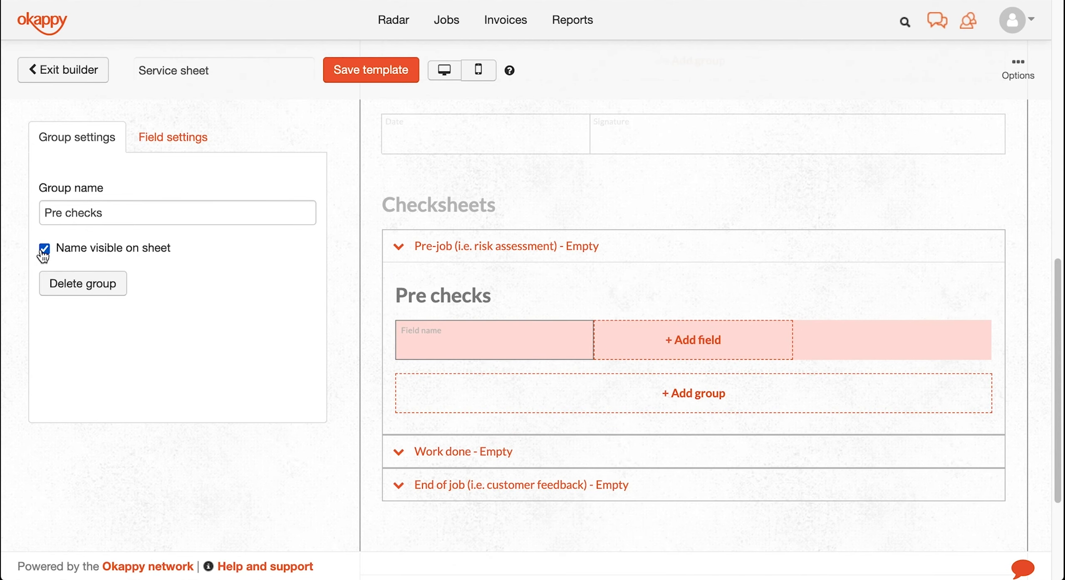
# - Make the first field a mandatory Small text check named 'Check the escaped water'
pyautogui.click(478, 326)
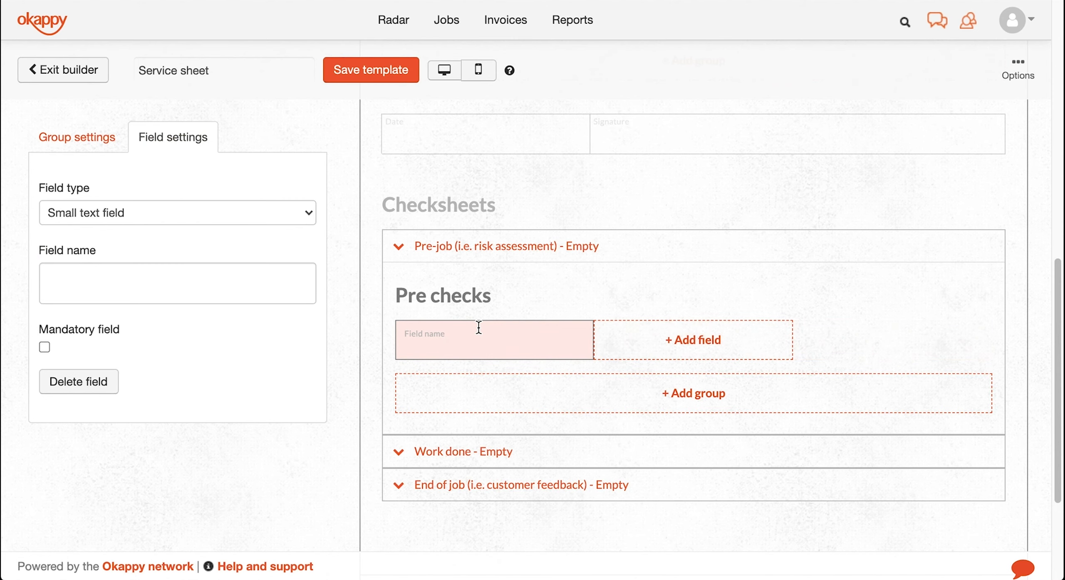
pyautogui.click(256, 213)
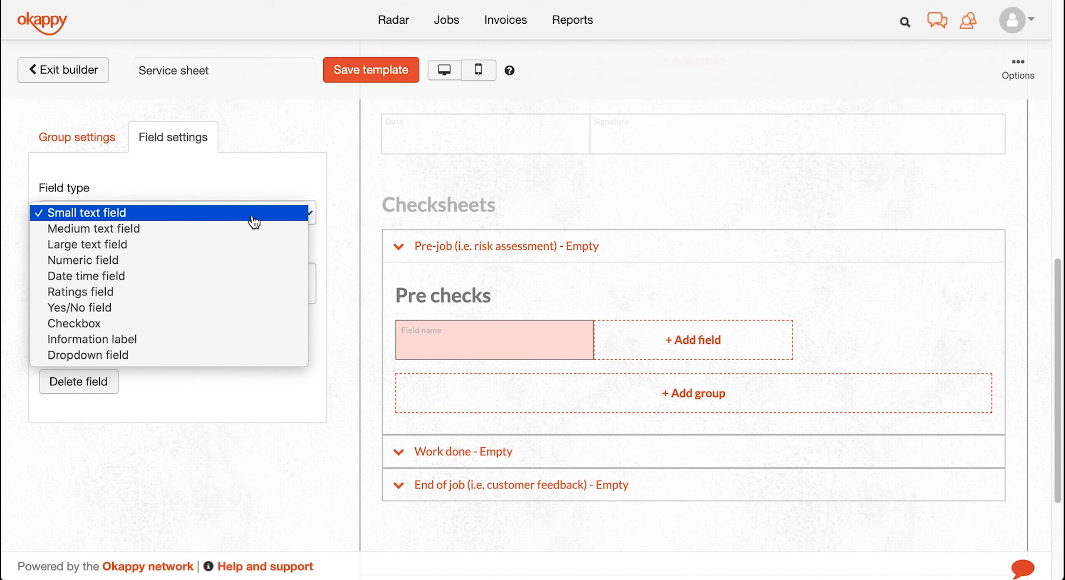
pyautogui.click(254, 213)
pyautogui.click(193, 297)
pyautogui.write('Chec')
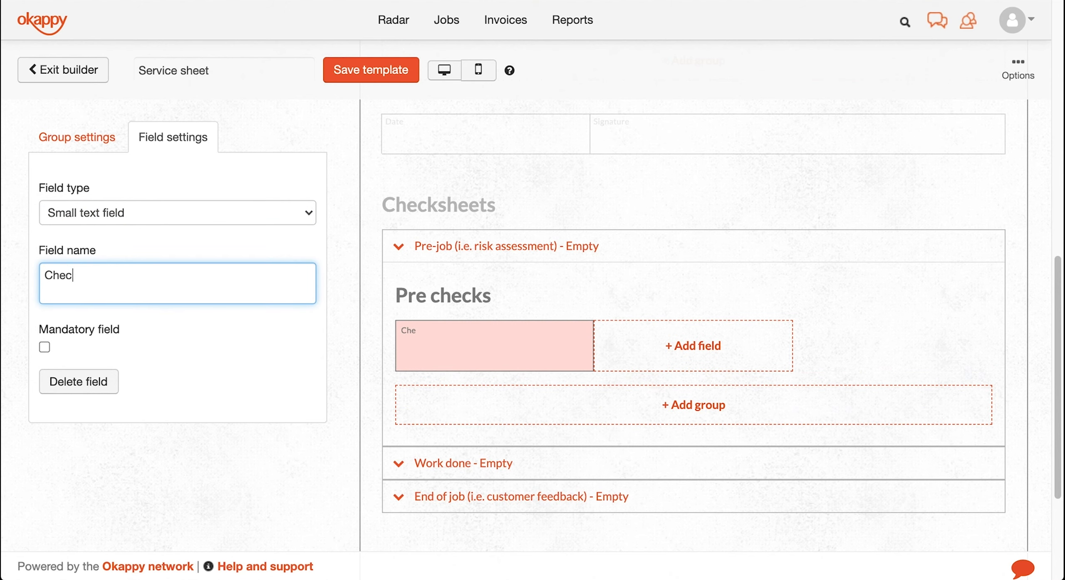
pyautogui.write('k the escaped water')
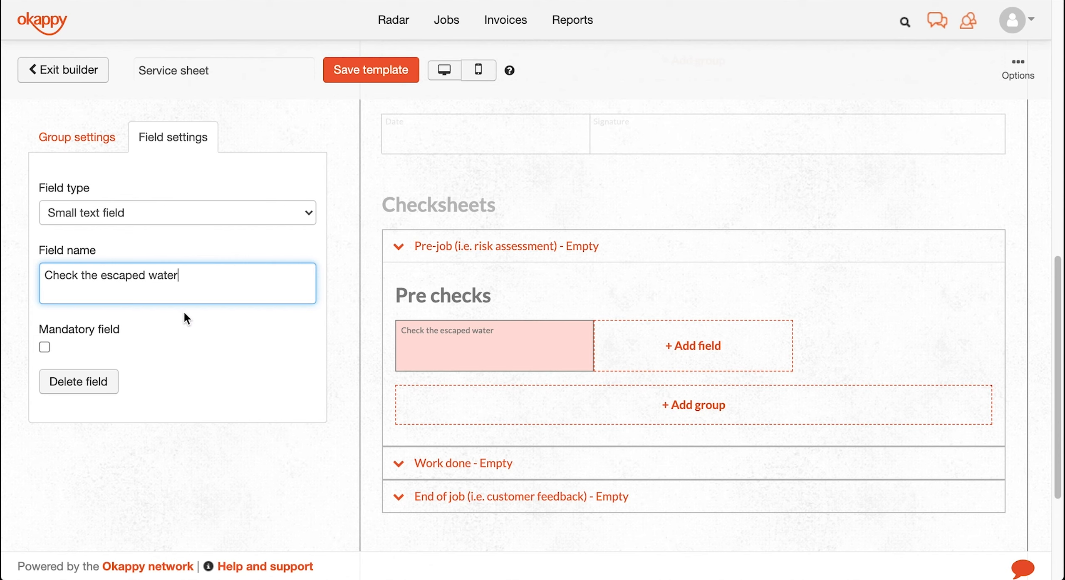
pyautogui.click(44, 347)
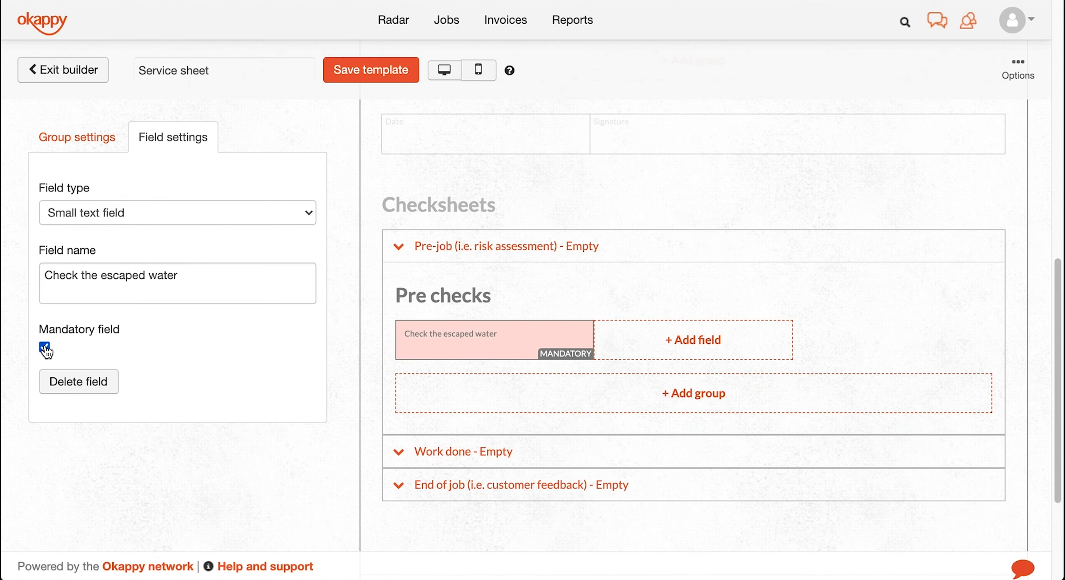
# - Add a 'Check connections and values' field and a third check, then expand End of job
pyautogui.click(614, 357)
pyautogui.write('Check connections and v')
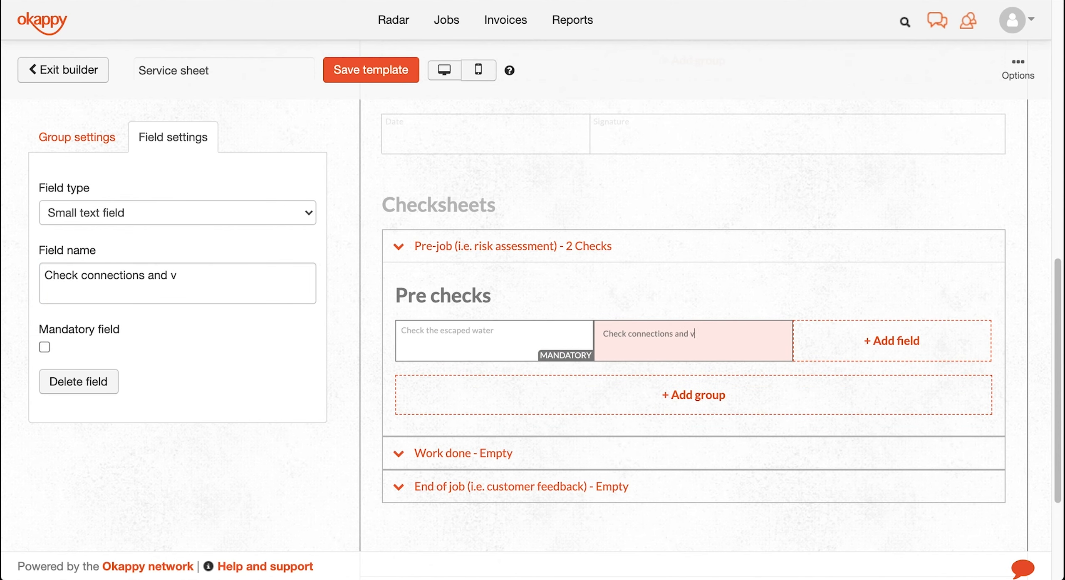
pyautogui.write('alues')
pyautogui.click(933, 345)
pyautogui.click(649, 491)
pyautogui.scroll(-2, 653, 315)
pyautogui.click(653, 316)
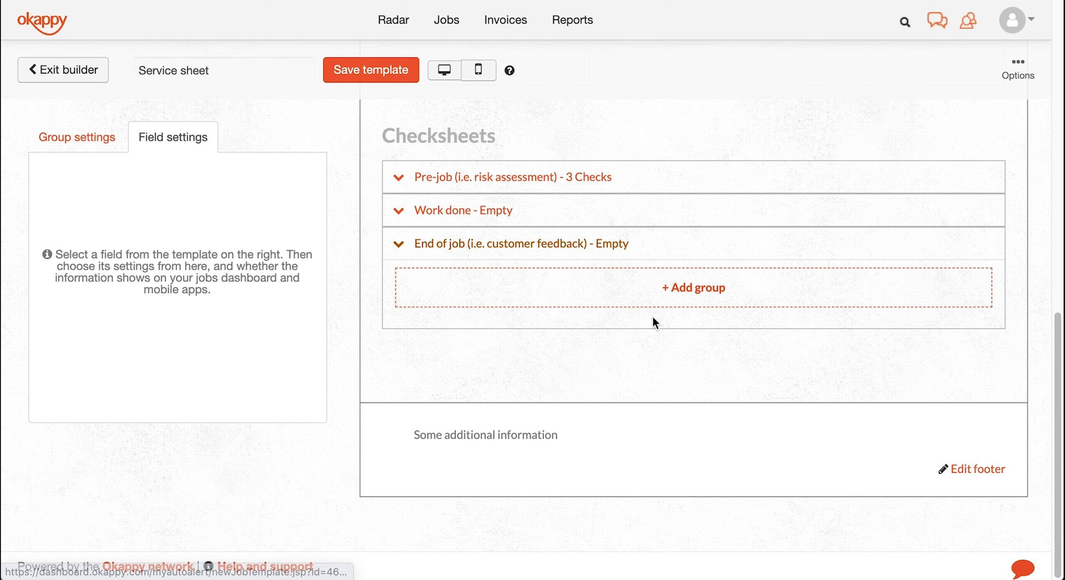
# - Save the Service sheet template, acknowledge the saved alert, and bring up Options
pyautogui.click(356, 62)
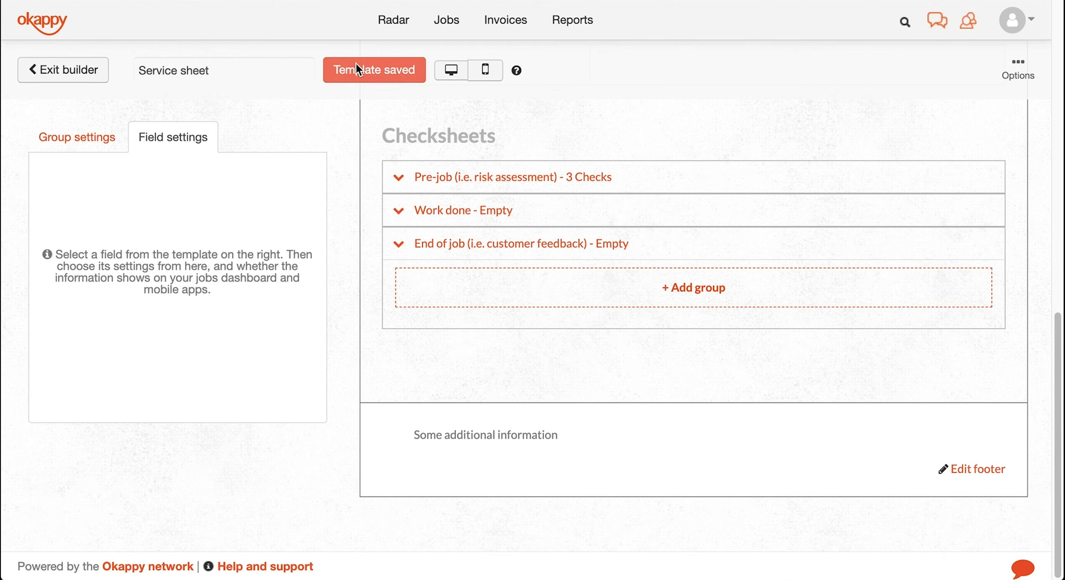
pyautogui.click(678, 94)
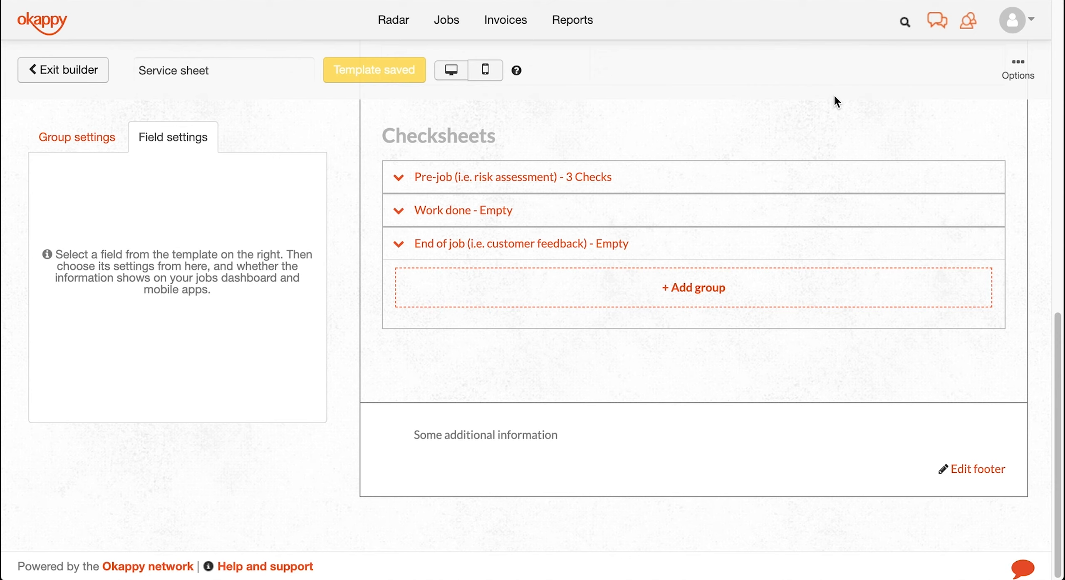
pyautogui.click(1021, 69)
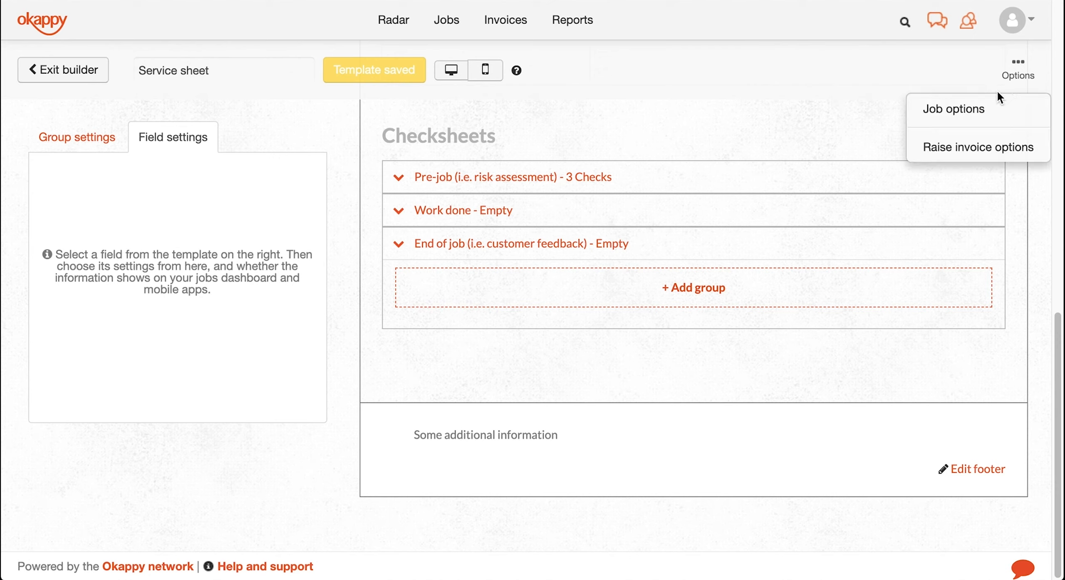
# - In Job options, require signatures, set duration 6, alerts 120 unviewed, 60 not on site, 1000 uncompleted
pyautogui.click(983, 107)
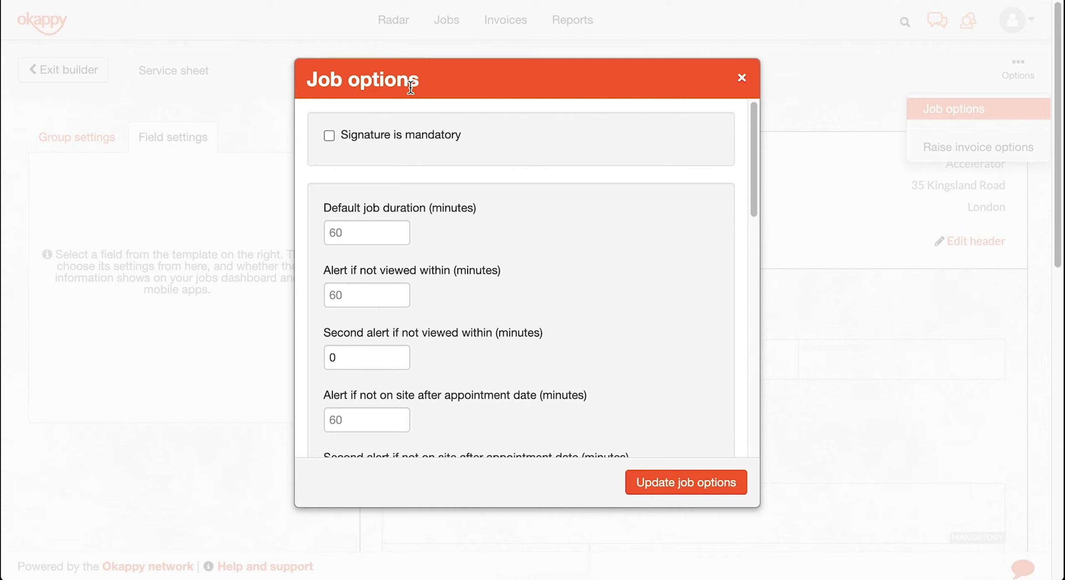
pyautogui.click(330, 136)
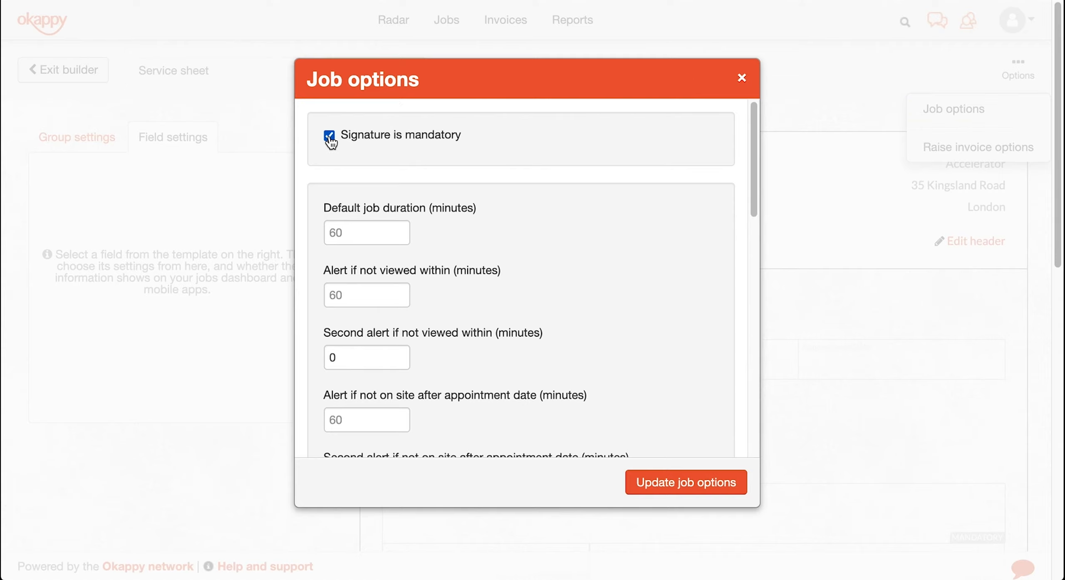
pyautogui.click(362, 236)
pyautogui.write('60')
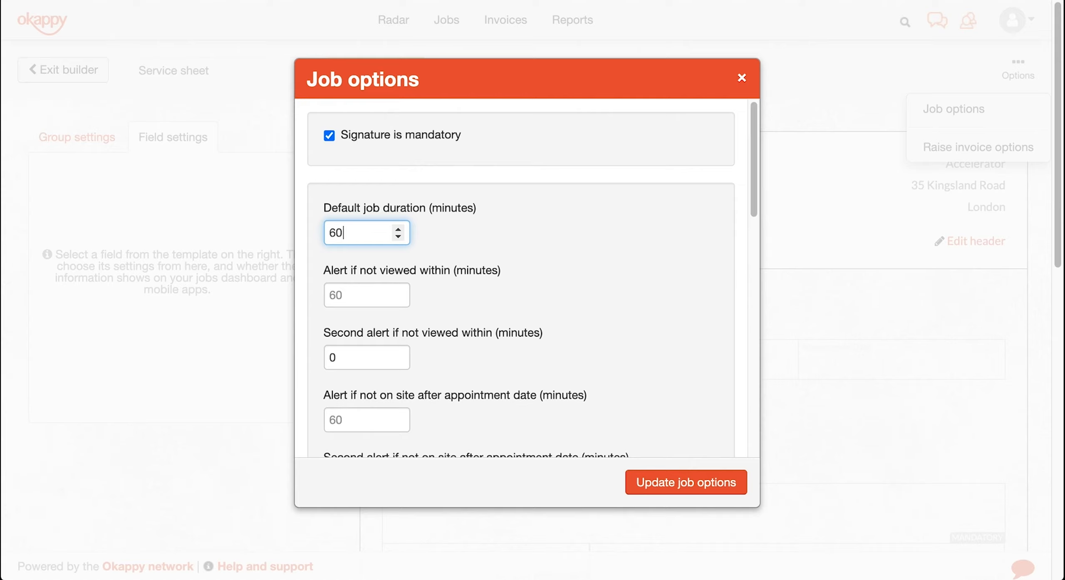
pyautogui.press('Tab')
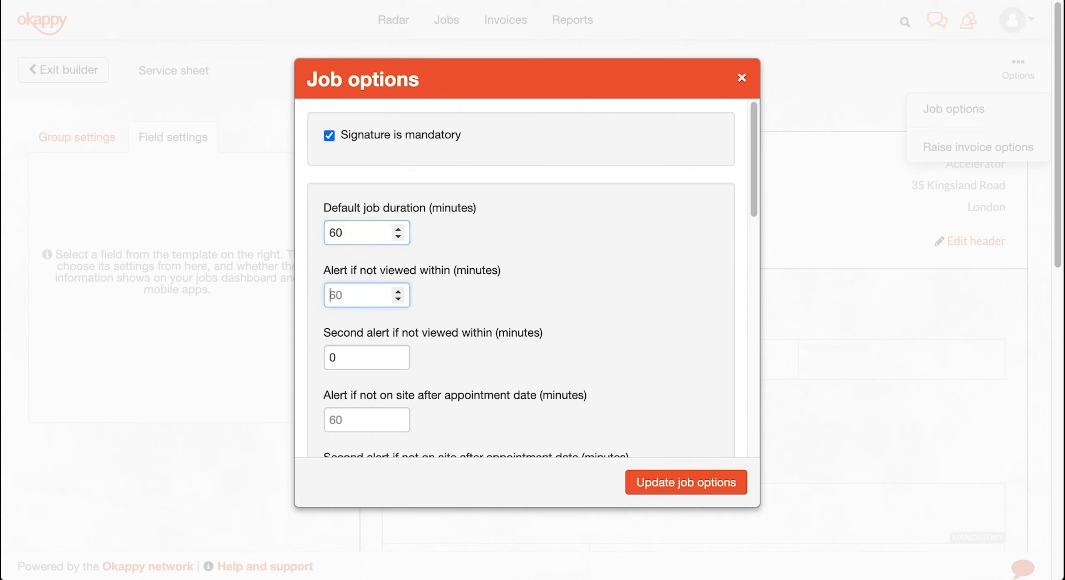
pyautogui.write('120')
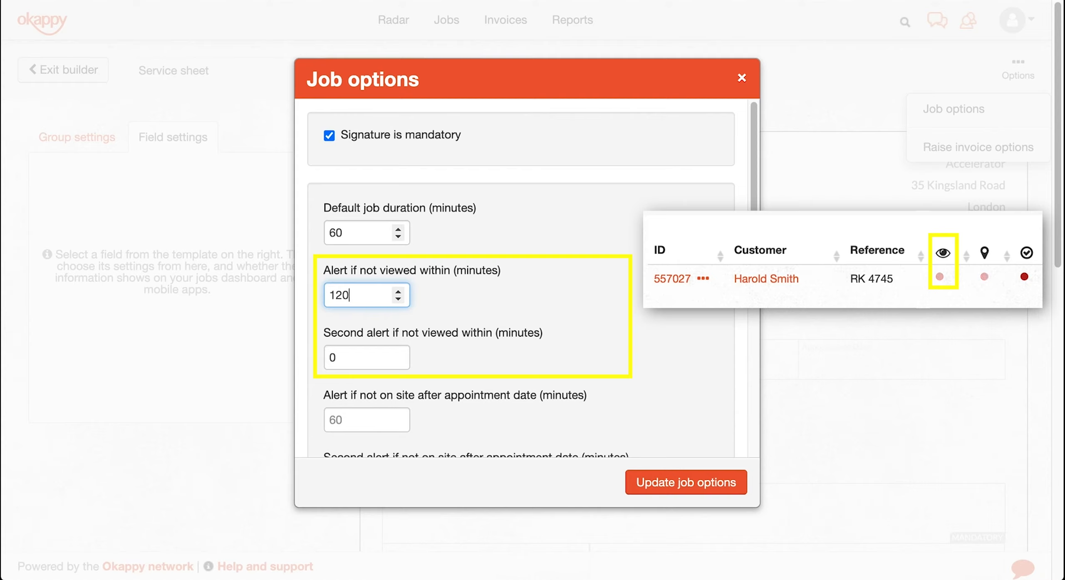
pyautogui.press('Tab')
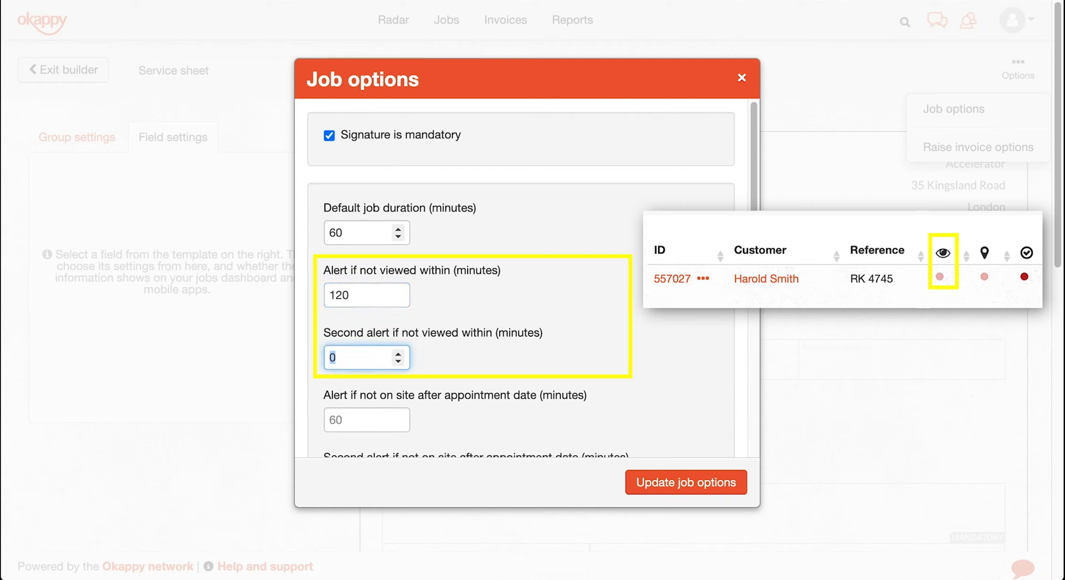
pyautogui.press('Tab')
pyautogui.write('60')
pyautogui.press('Tab')
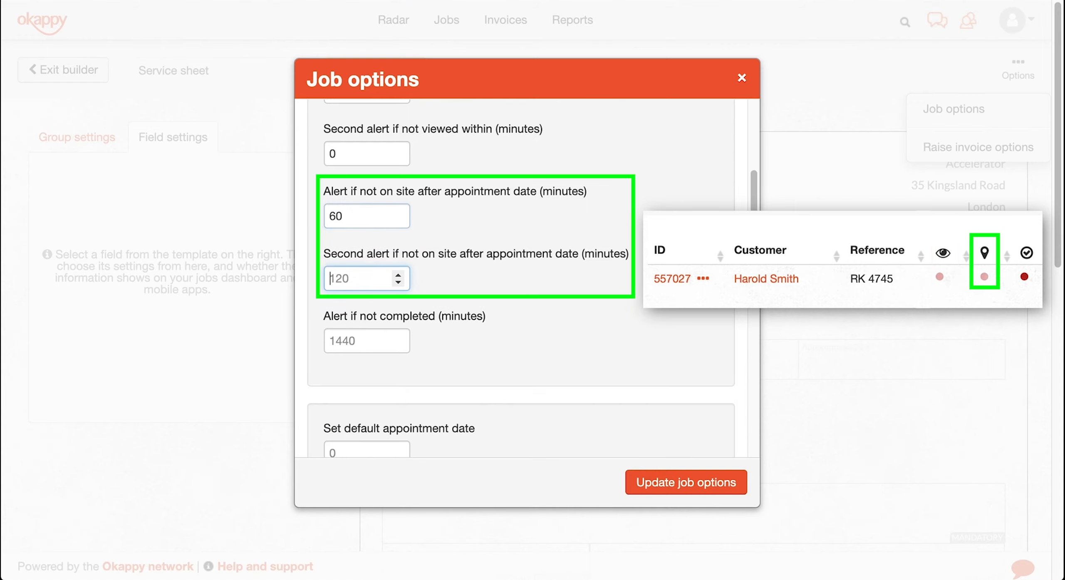
pyautogui.press('Tab')
pyautogui.write('1000')
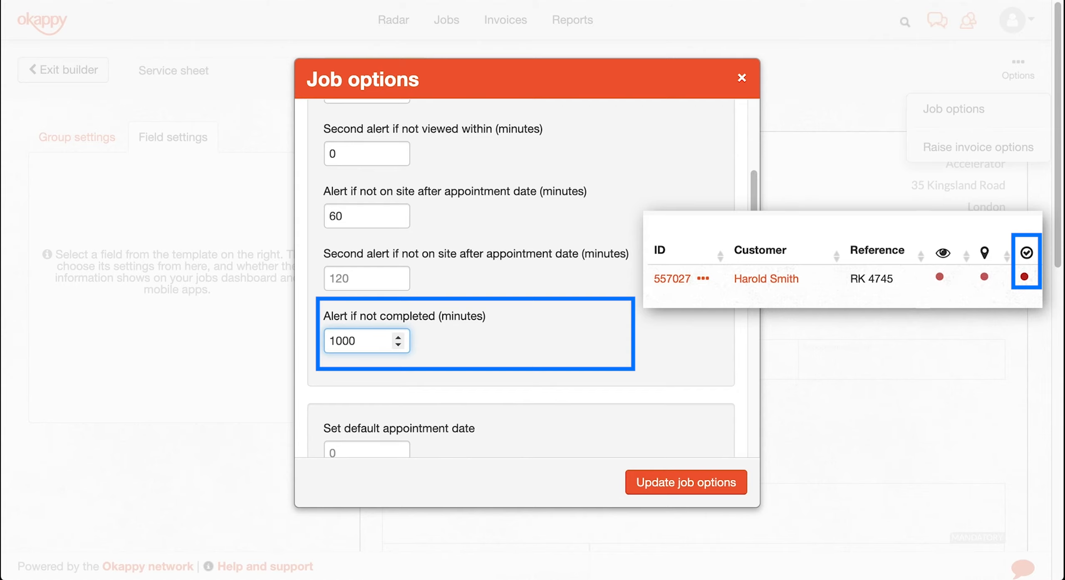
# - Show the on-site and completed times on the final job sheet
pyautogui.scroll(-3, 537, 335)
pyautogui.scroll(-5, 546, 341)
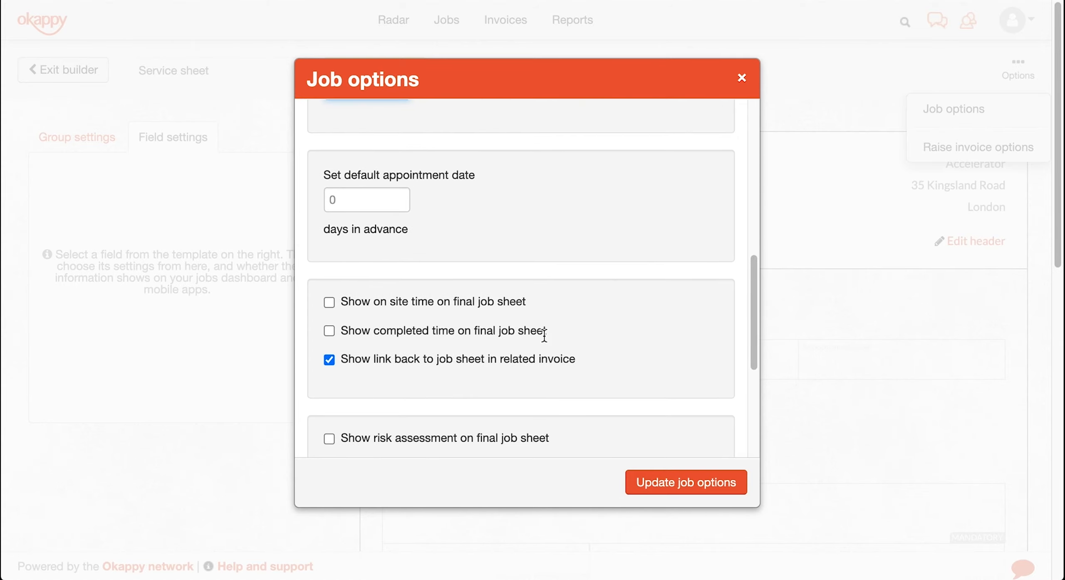
pyautogui.click(329, 302)
pyautogui.click(329, 332)
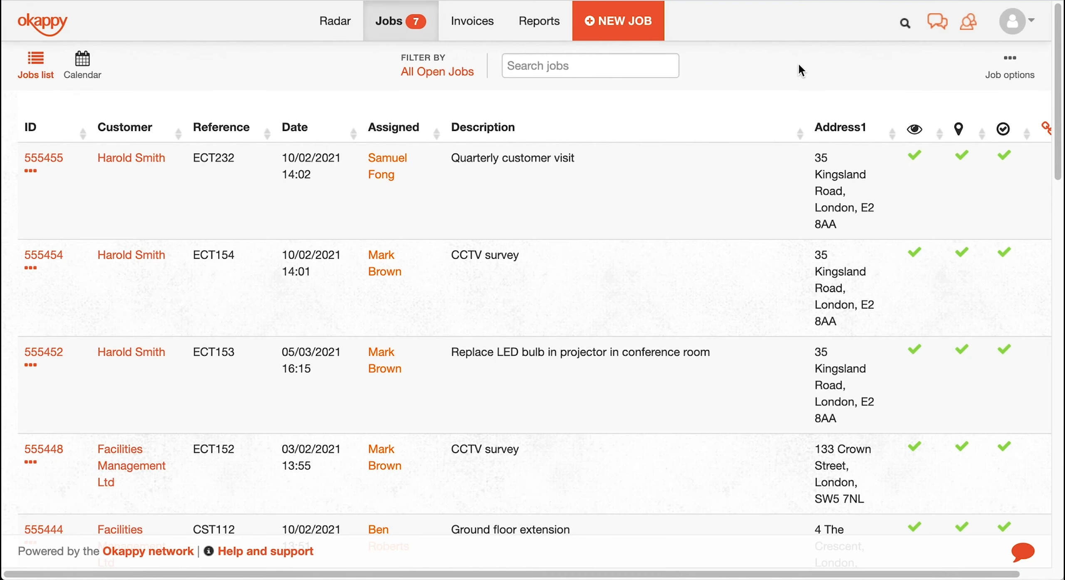
# - Start a new job of type Service sheet and enter its job reference
pyautogui.click(646, 34)
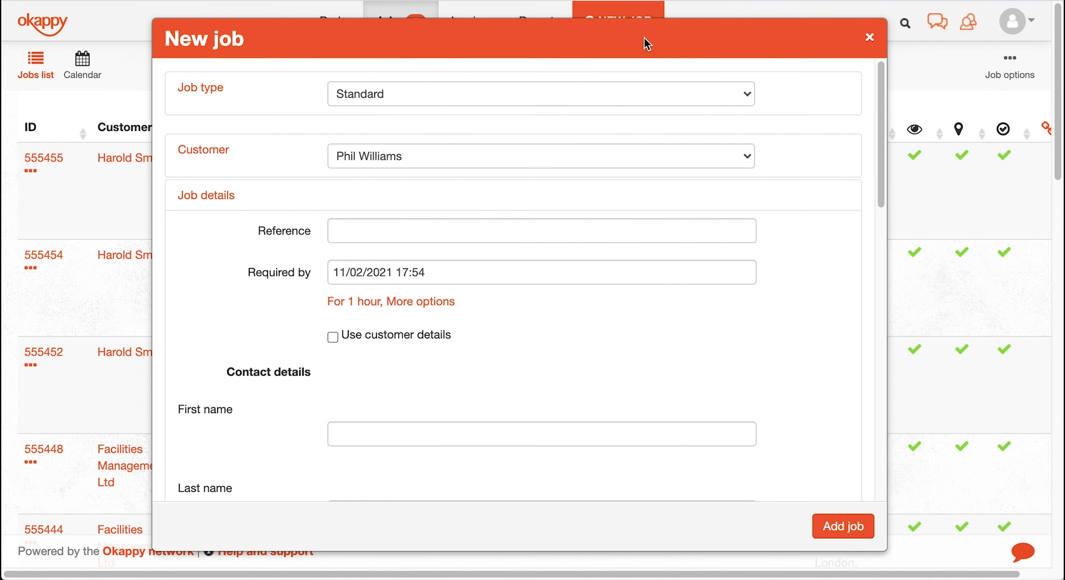
pyautogui.click(650, 96)
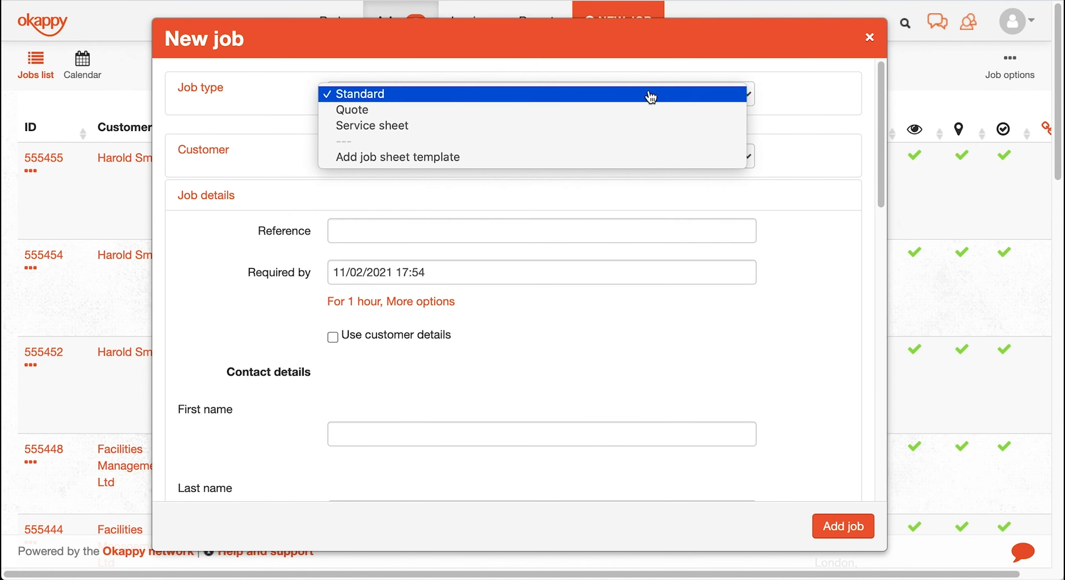
pyautogui.click(652, 126)
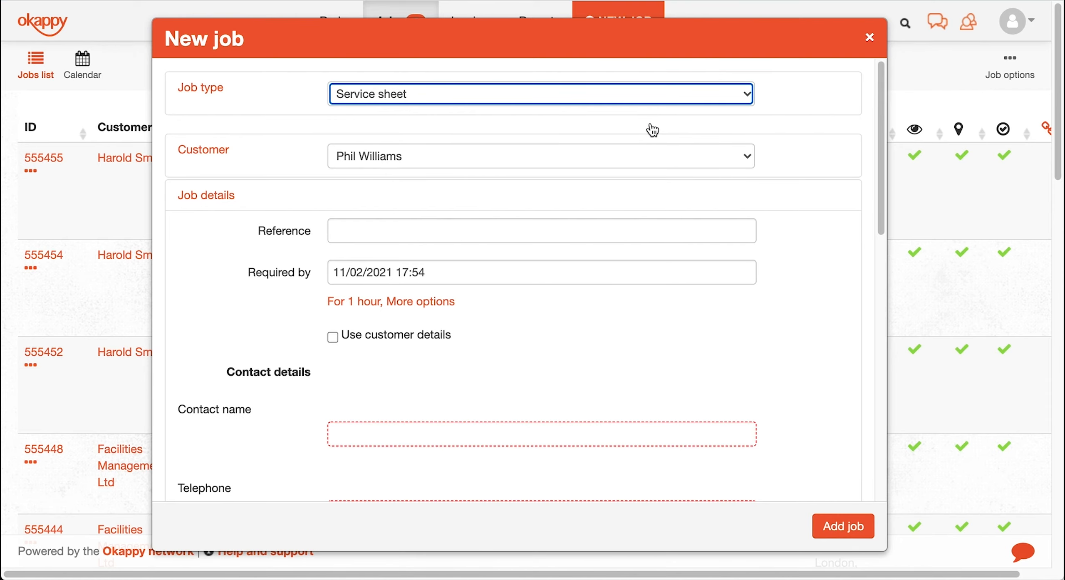
pyautogui.press('Tab')
pyautogui.press('Tab')
pyautogui.write('VZ 7354')
# - Fill in the contact's name, phone number and address, with work details 'Re-wiring behind the fridge'
pyautogui.press('Tab')
pyautogui.press('Tab')
pyautogui.press('Tab')
pyautogui.press('Tab')
pyautogui.press('Tab')
pyautogui.press('Tab')
pyautogui.press('Tab')
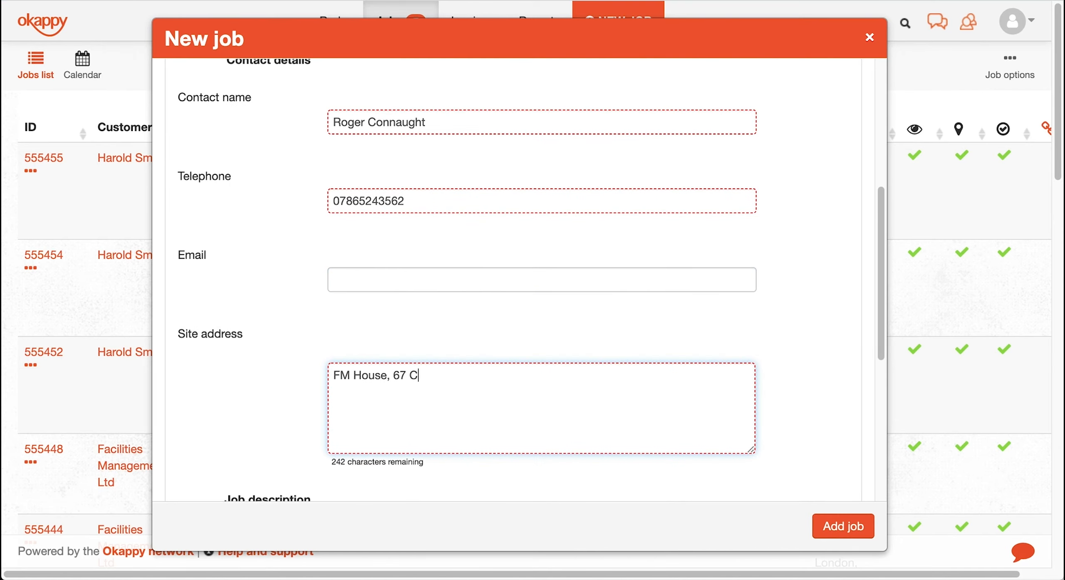
pyautogui.press('Tab')
pyautogui.write('Re-wiring behind the fridge')
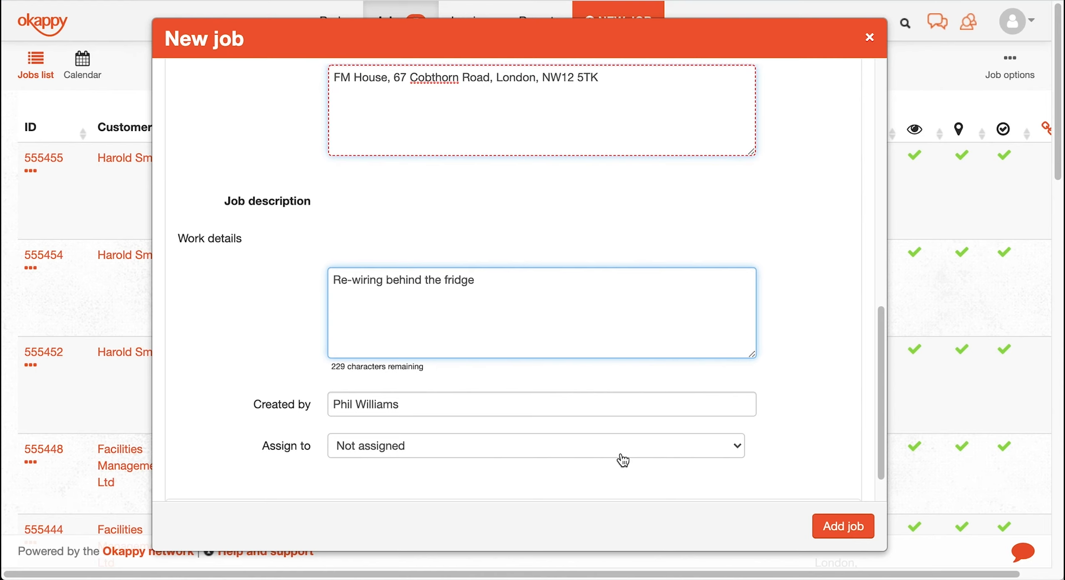
# - Assign the job to an engineer and add it
pyautogui.click(620, 455)
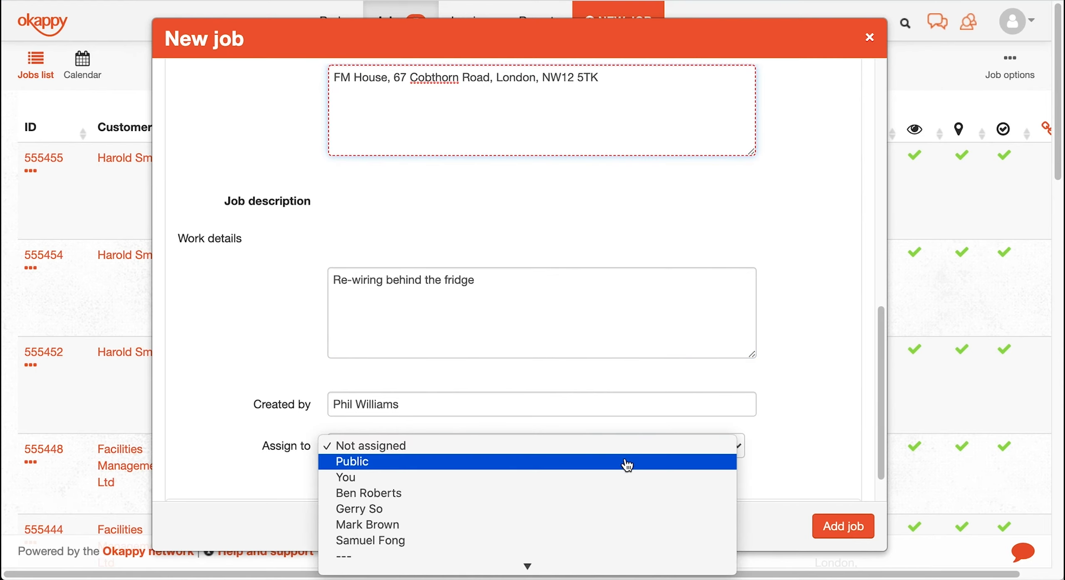
pyautogui.click(630, 495)
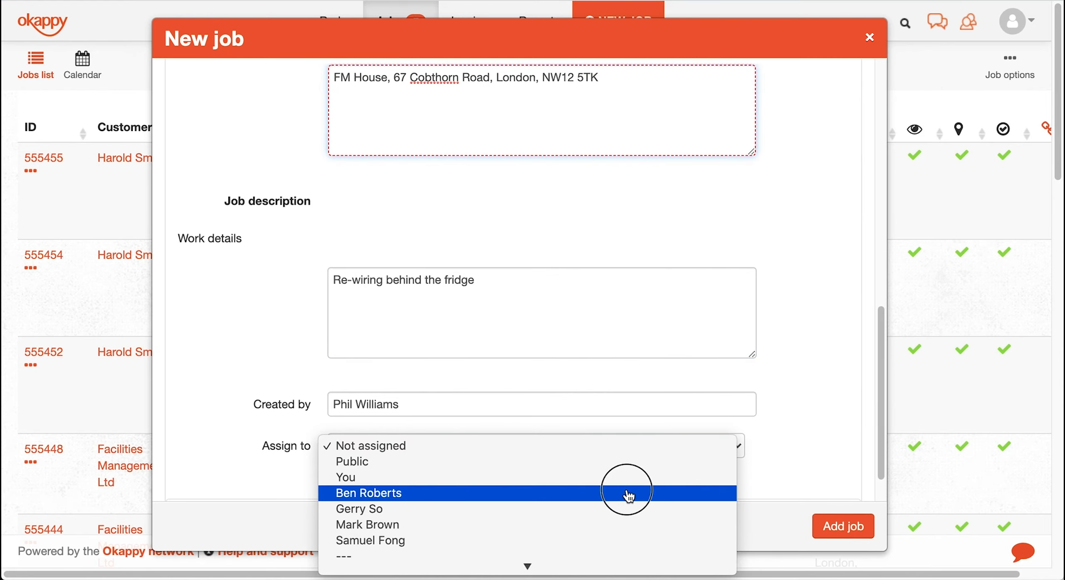
pyautogui.click(834, 526)
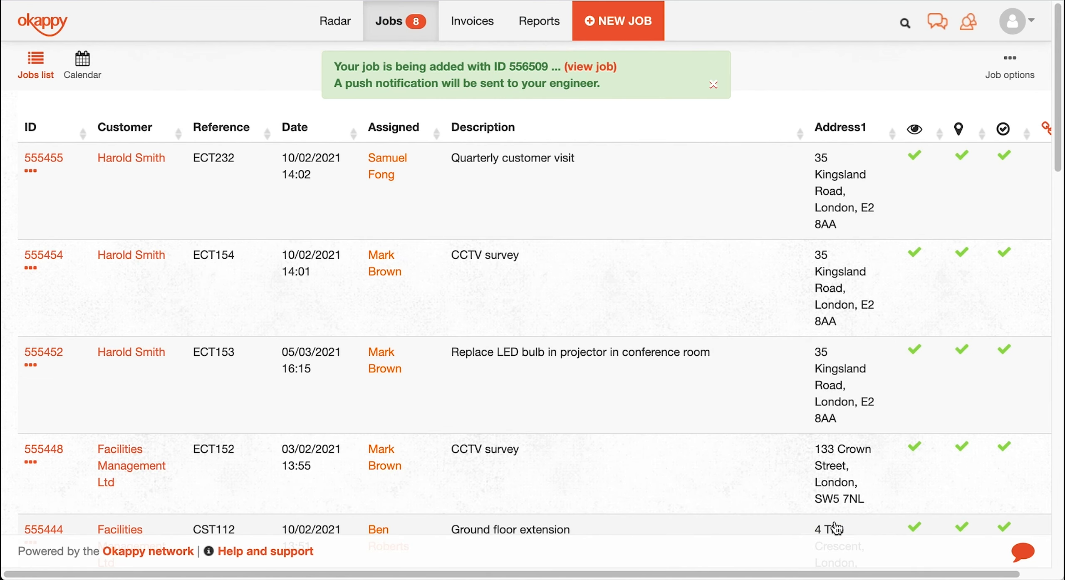